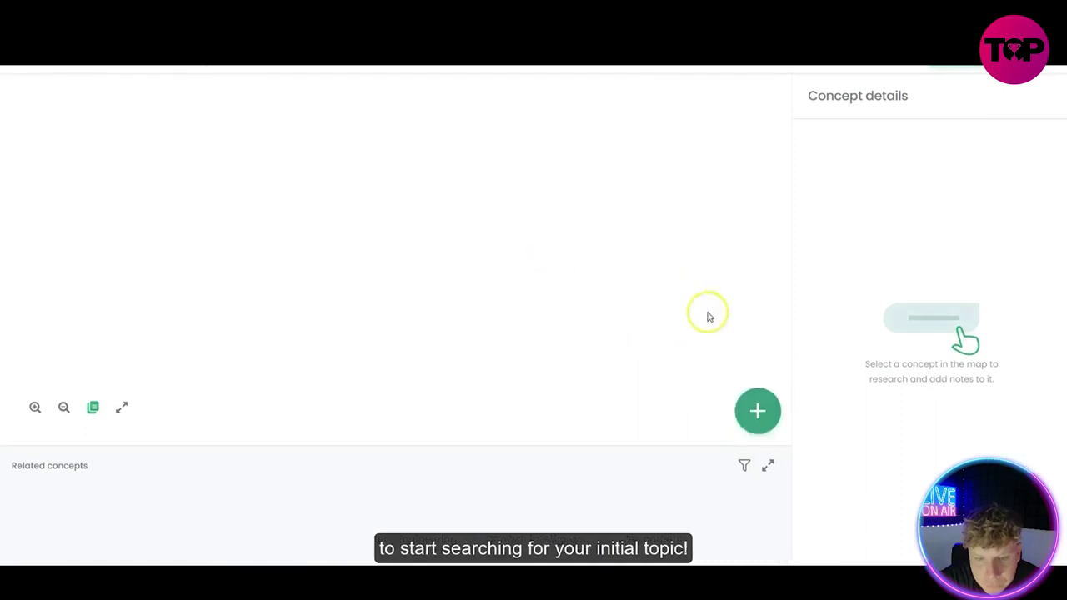
Open the add-concept dialog from the green + button on the empty content map
{"action": "left_click", "coordinate": [756, 409]}
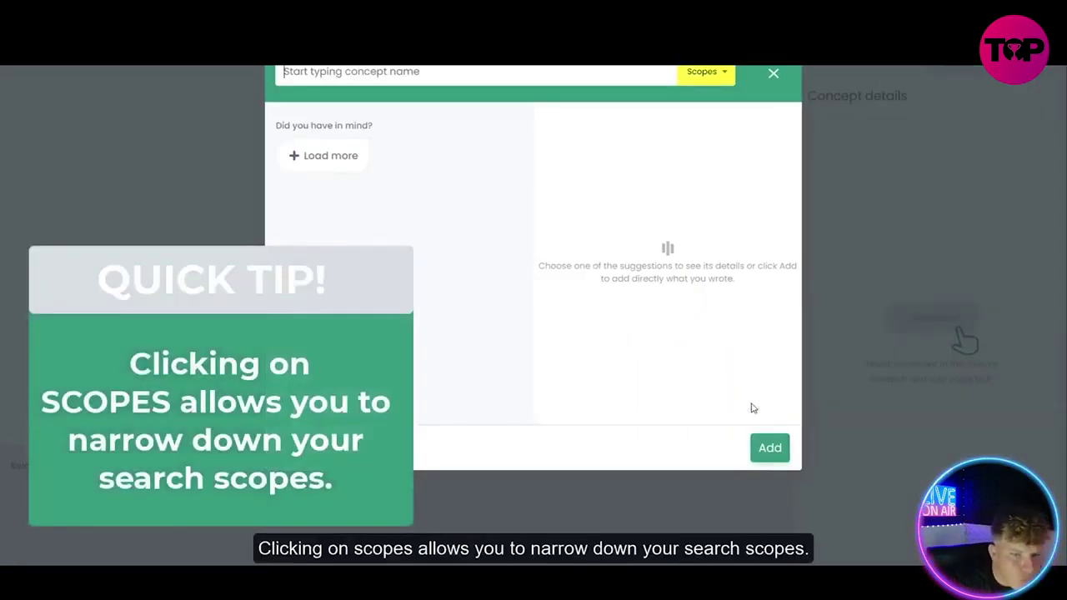
Look up 'search engine optimization' and view its keyword details: volume 23700, difficulty 98
{"action": "left_click", "coordinate": [727, 150]}
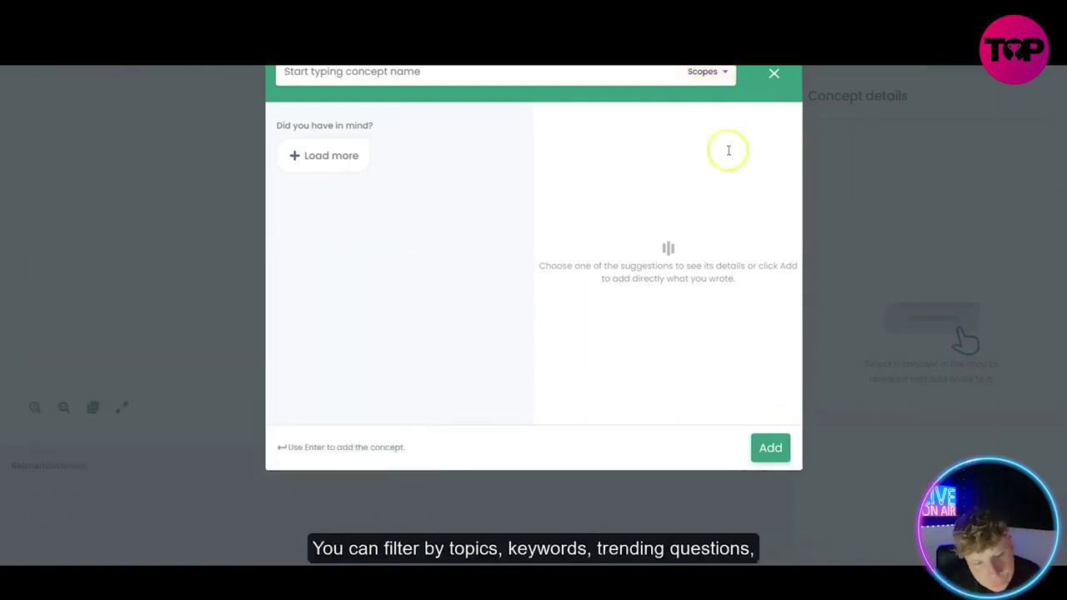
{"action": "left_click", "coordinate": [705, 73]}
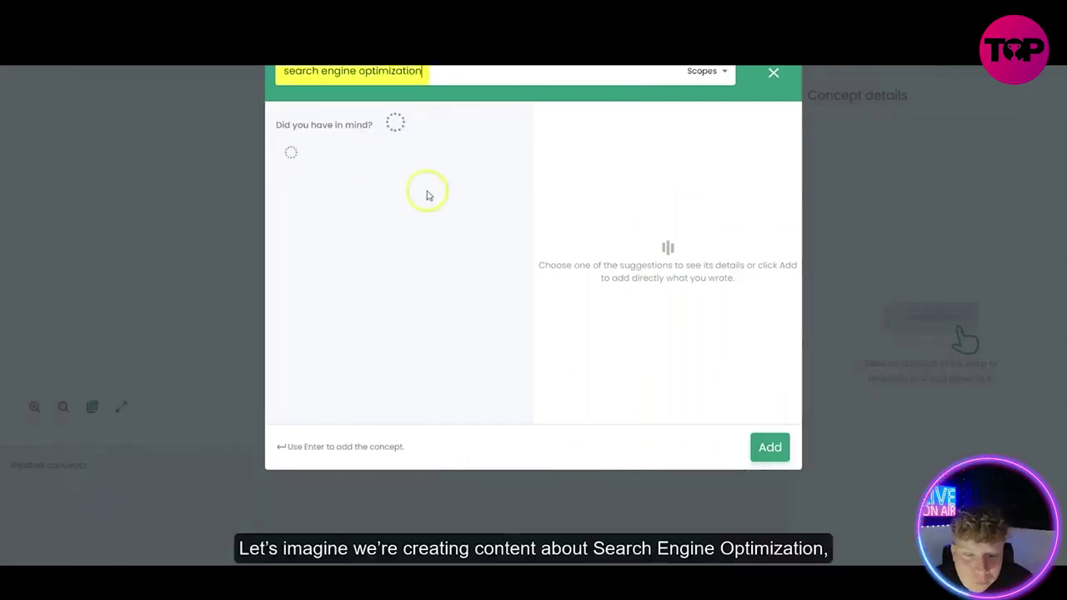
{"action": "left_click", "coordinate": [407, 159]}
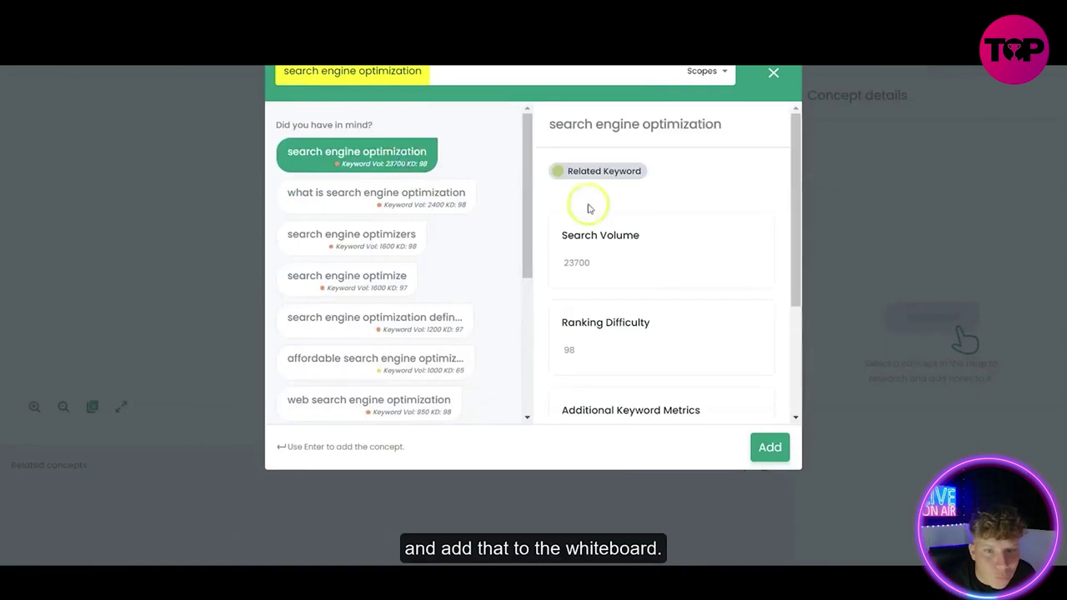
Add search engine optimization to the map and pin its AI-generated text note to the top
{"action": "left_click", "coordinate": [766, 448]}
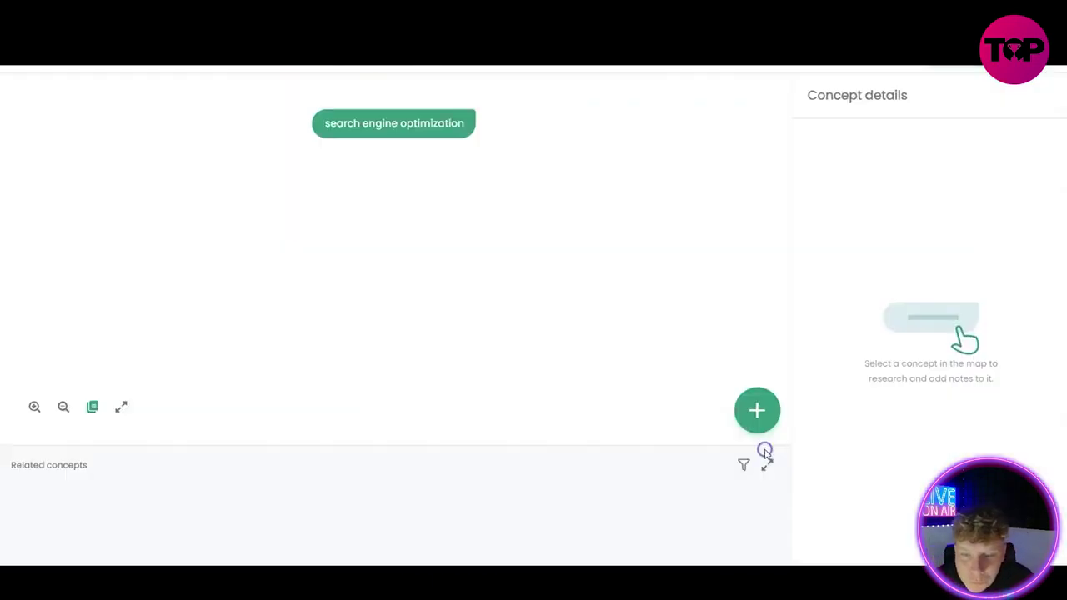
{"action": "left_click", "coordinate": [446, 135]}
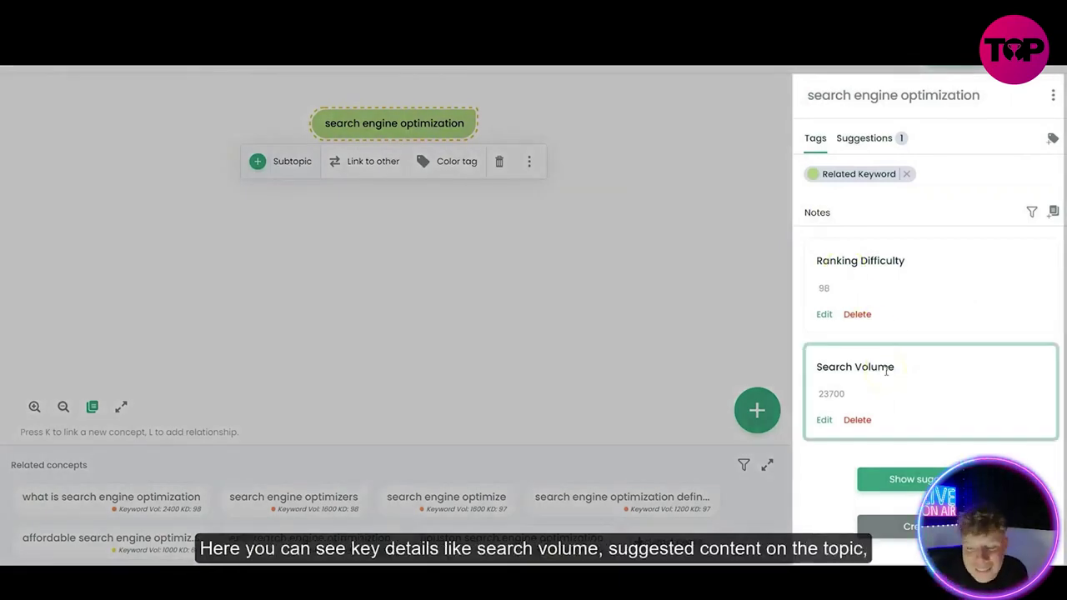
{"action": "scroll", "coordinate": [875, 467], "scroll_direction": "down", "scroll_amount": 10}
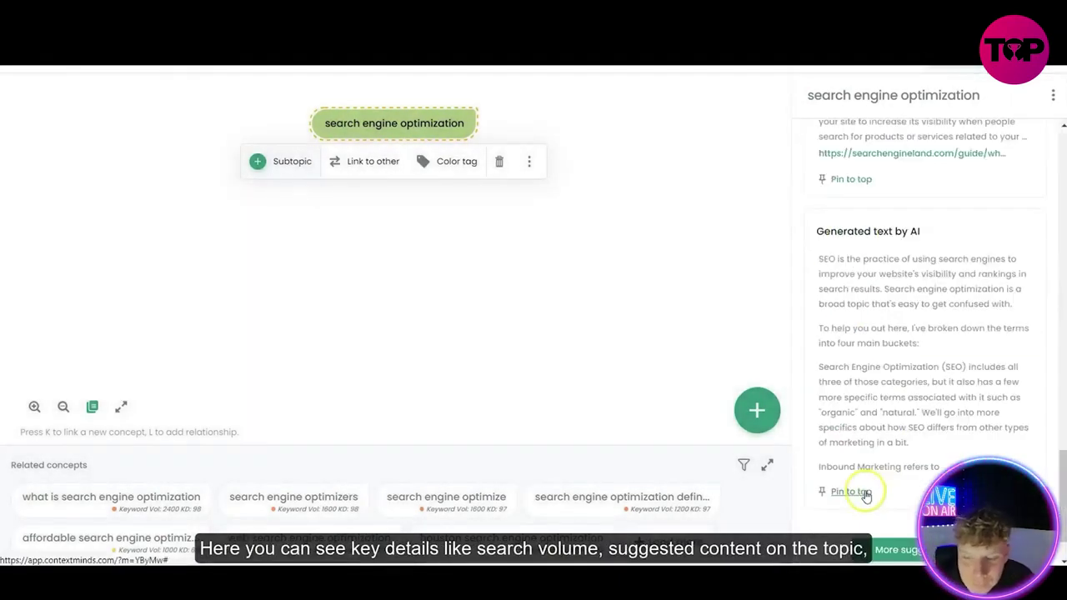
{"action": "left_click", "coordinate": [871, 491]}
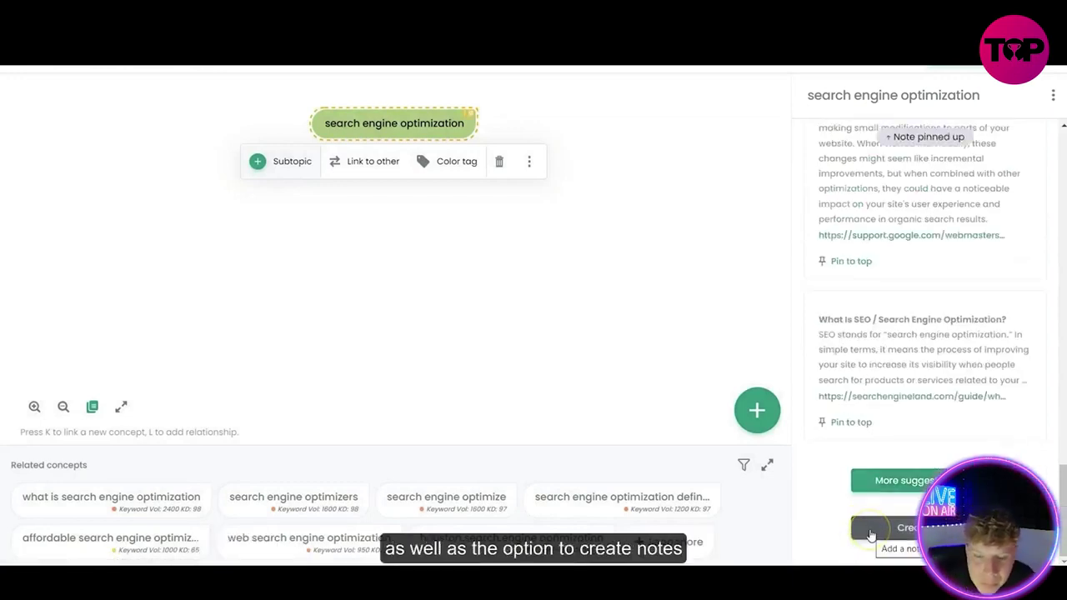
Add a note to the concept reading 'write 100 words intro'
{"action": "left_click", "coordinate": [869, 530]}
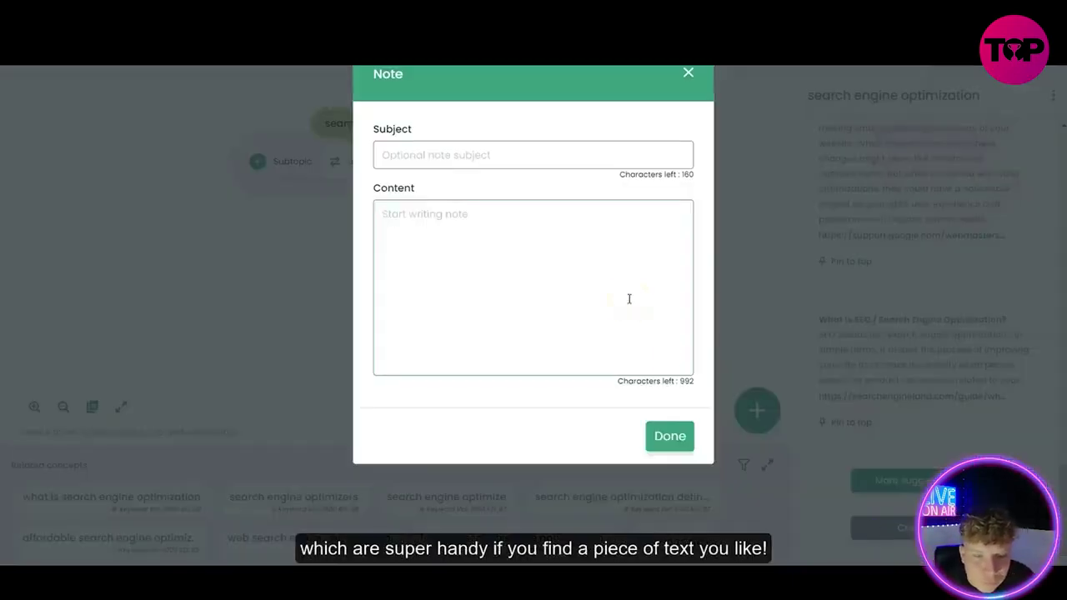
{"action": "type", "text": "write 100 words intro"}
{"action": "left_click", "coordinate": [669, 436]}
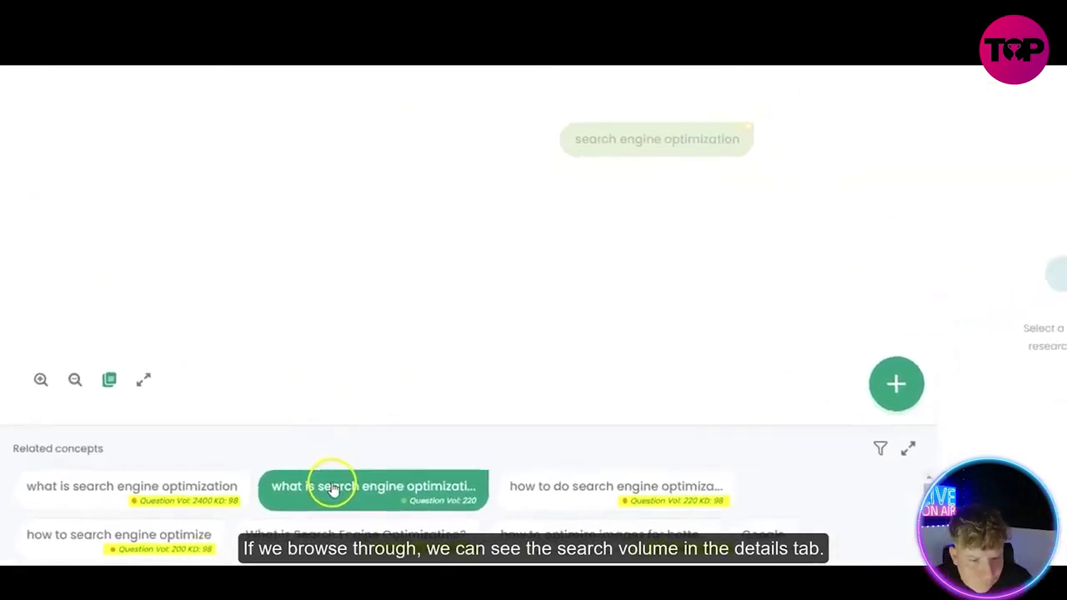
Drag 'what is SEO', Search engine results page and Backlink from related concepts onto the map
{"action": "left_click_drag", "start_coordinate": [342, 487], "coordinate": [208, 280]}
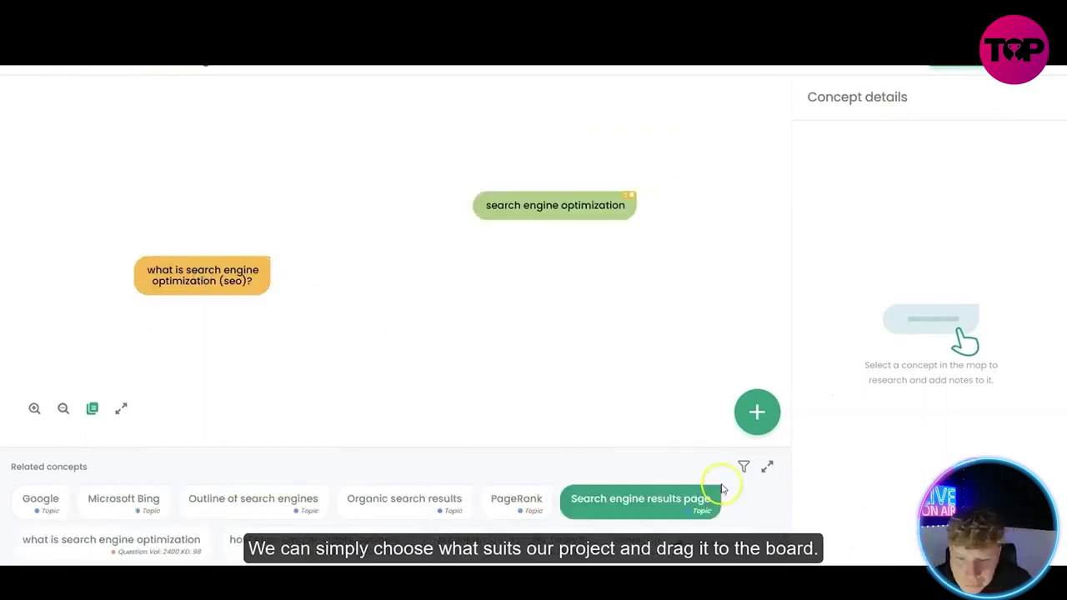
{"action": "left_click", "coordinate": [767, 467]}
{"action": "left_click_drag", "start_coordinate": [640, 407], "coordinate": [342, 252]}
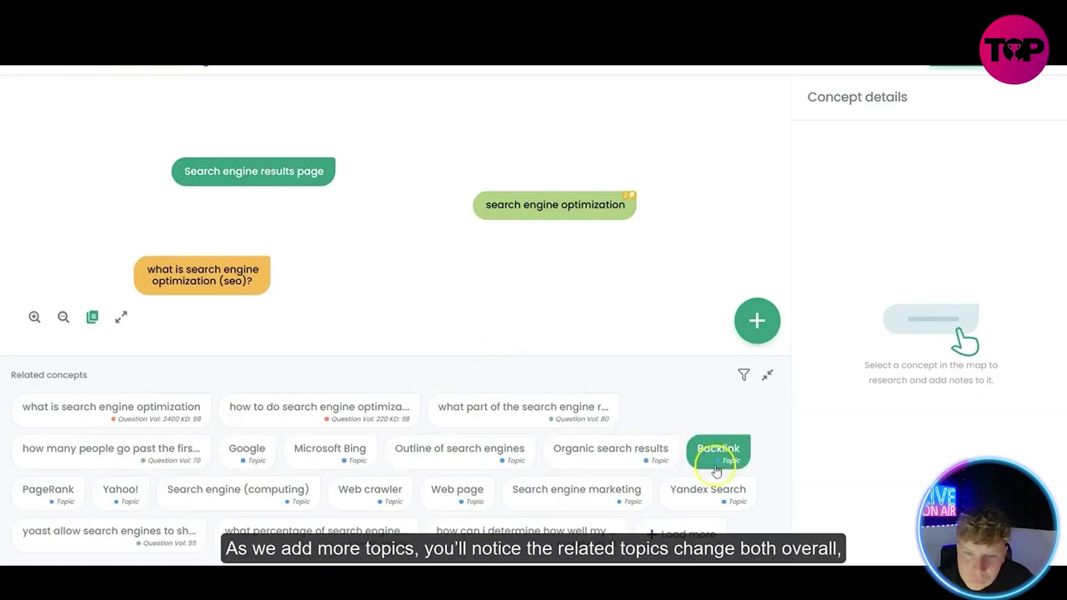
{"action": "left_click_drag", "start_coordinate": [718, 447], "coordinate": [558, 255]}
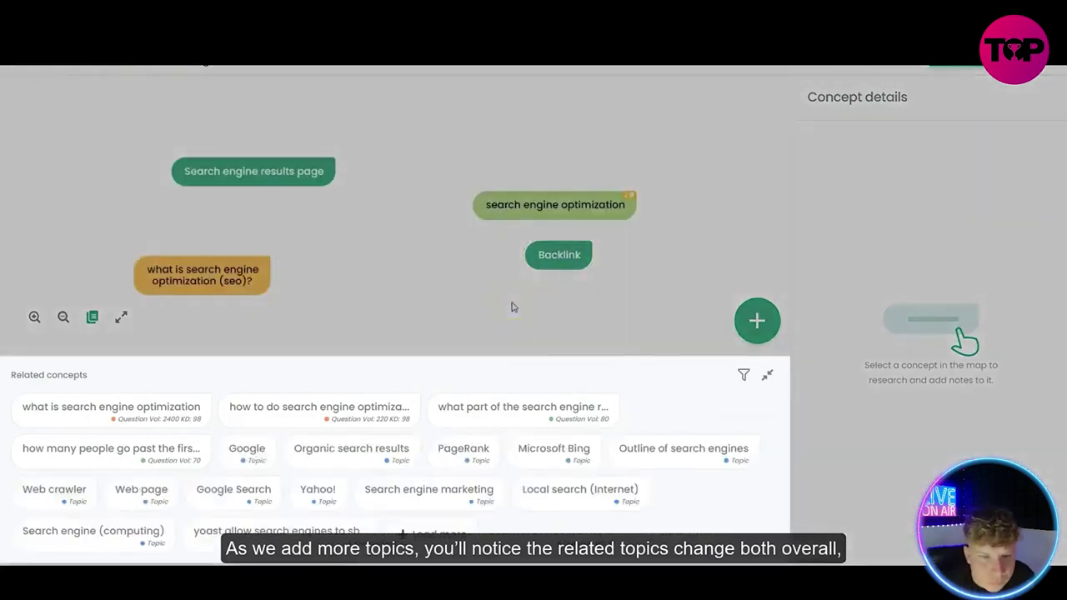
Place 'how to create backlinks' and 'are backlinks still important 2019' beneath Backlink
{"action": "left_click", "coordinate": [557, 258]}
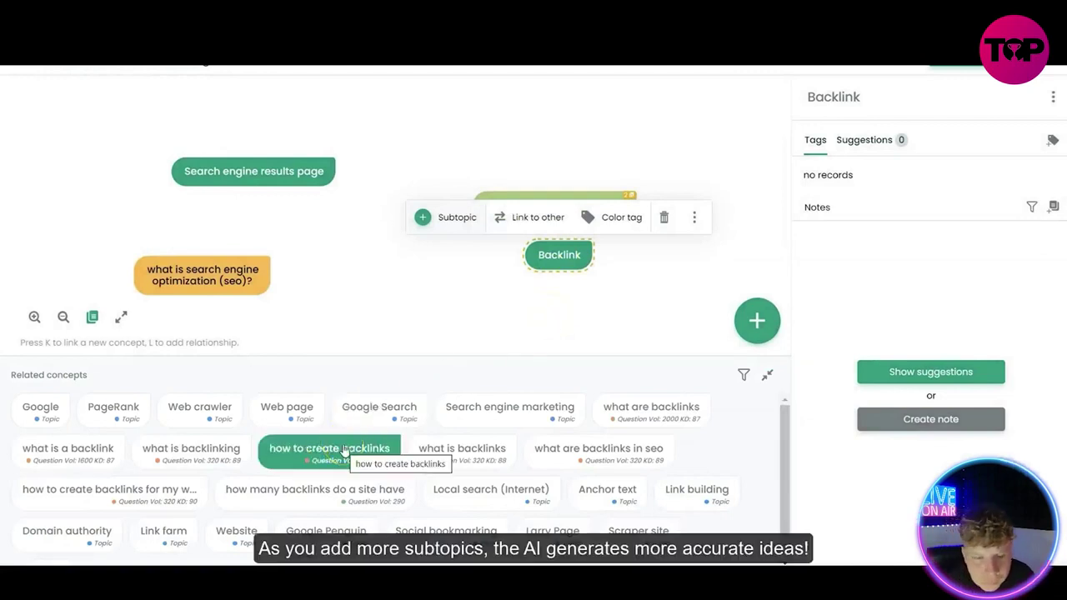
{"action": "left_click_drag", "start_coordinate": [345, 451], "coordinate": [555, 295]}
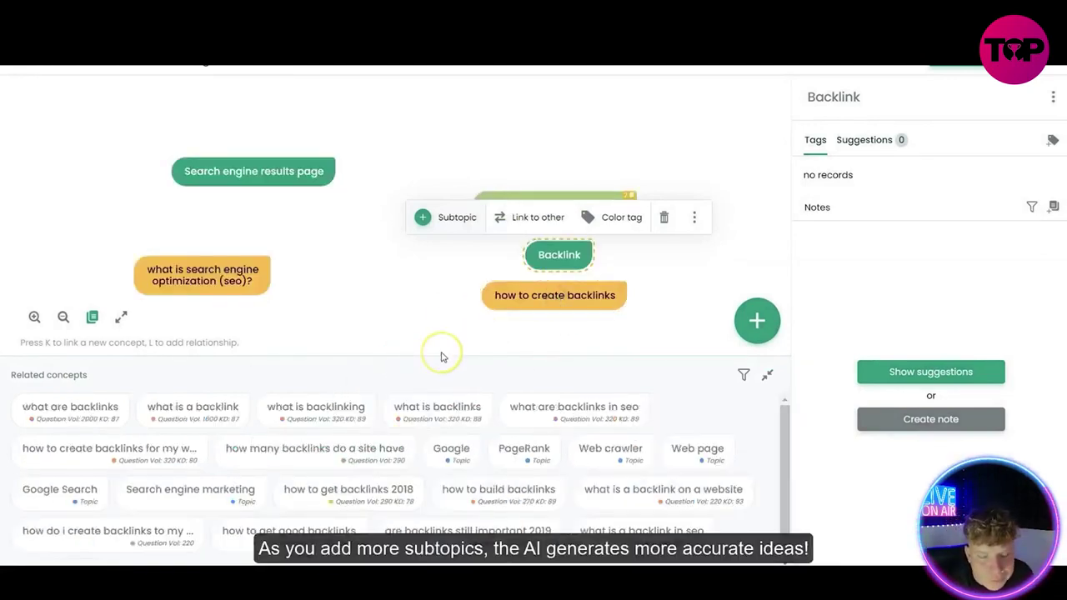
{"action": "left_click_drag", "start_coordinate": [468, 530], "coordinate": [570, 329]}
{"action": "left_click", "coordinate": [452, 328]}
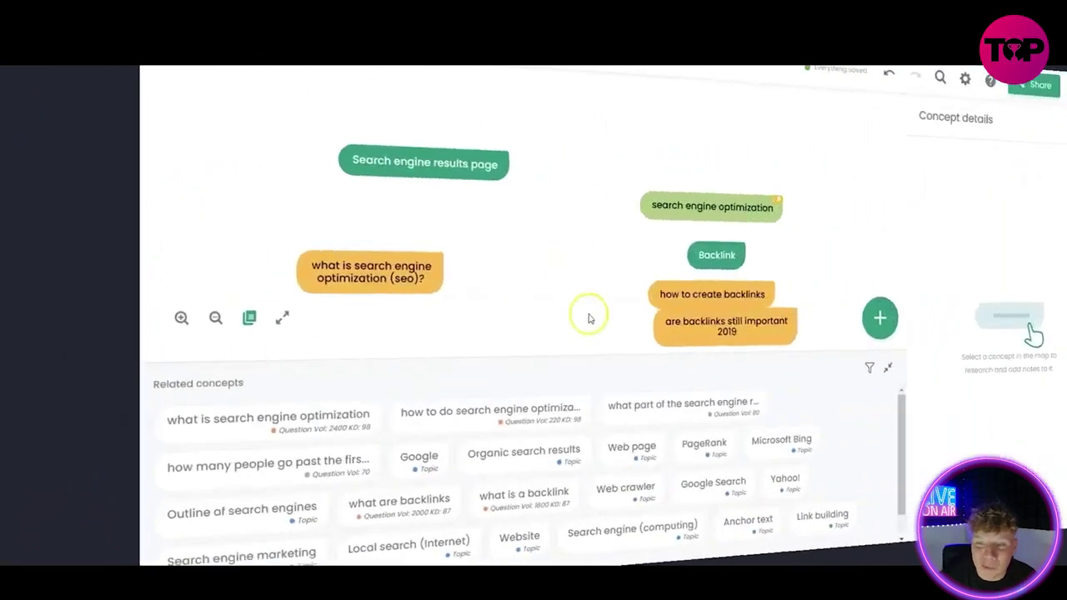
{"action": "left_click", "coordinate": [109, 327]}
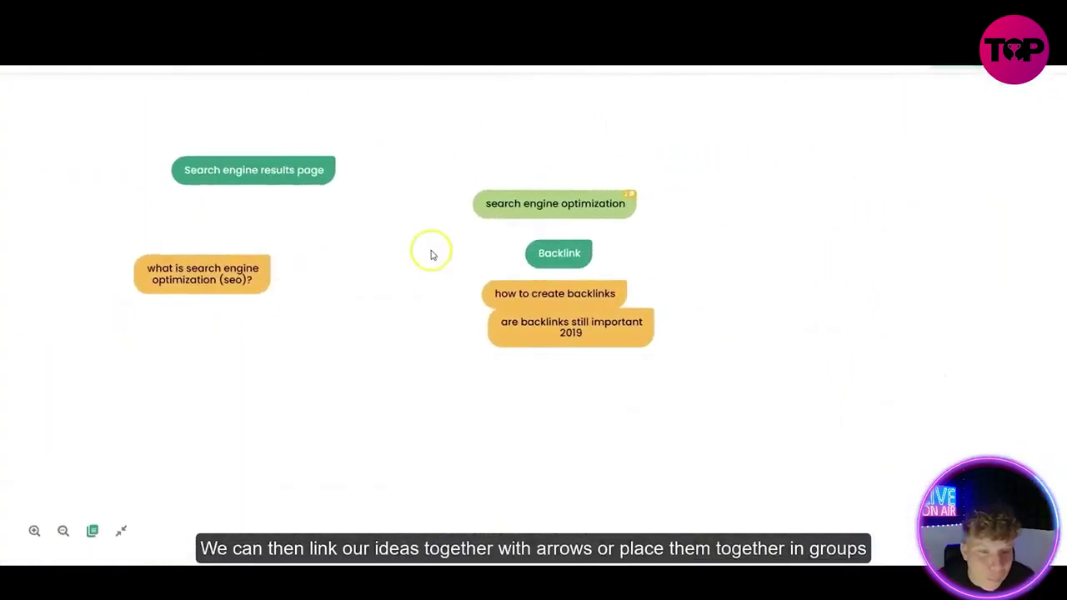
Link search engine optimization to Search engine results page with the relation 'way to get to top of'
{"action": "left_click", "coordinate": [512, 214]}
{"action": "left_click", "coordinate": [531, 168]}
{"action": "left_click", "coordinate": [309, 170]}
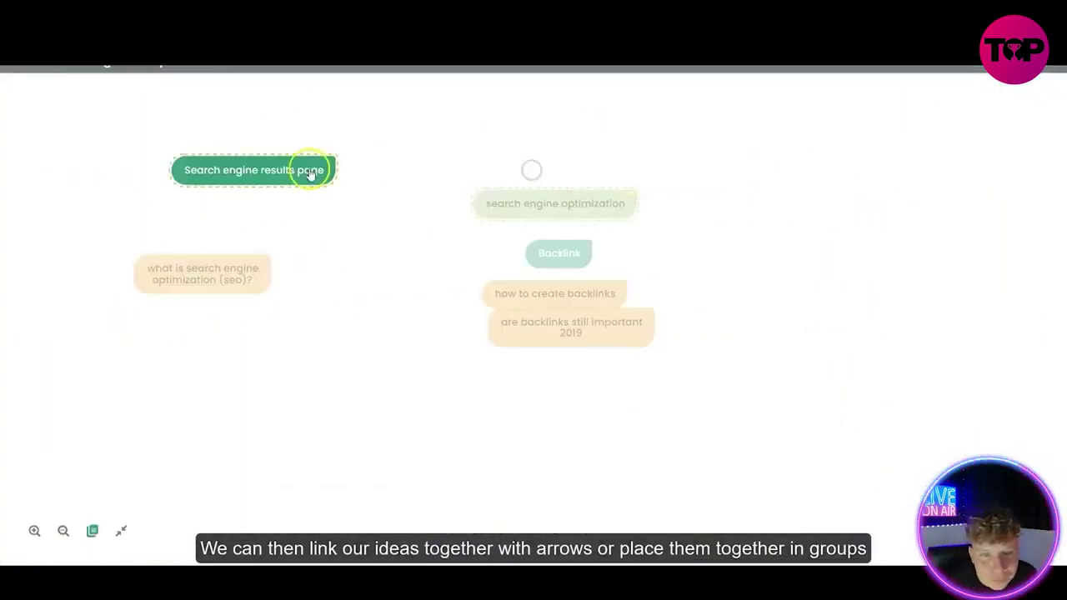
{"action": "type", "text": "way to get to top of"}
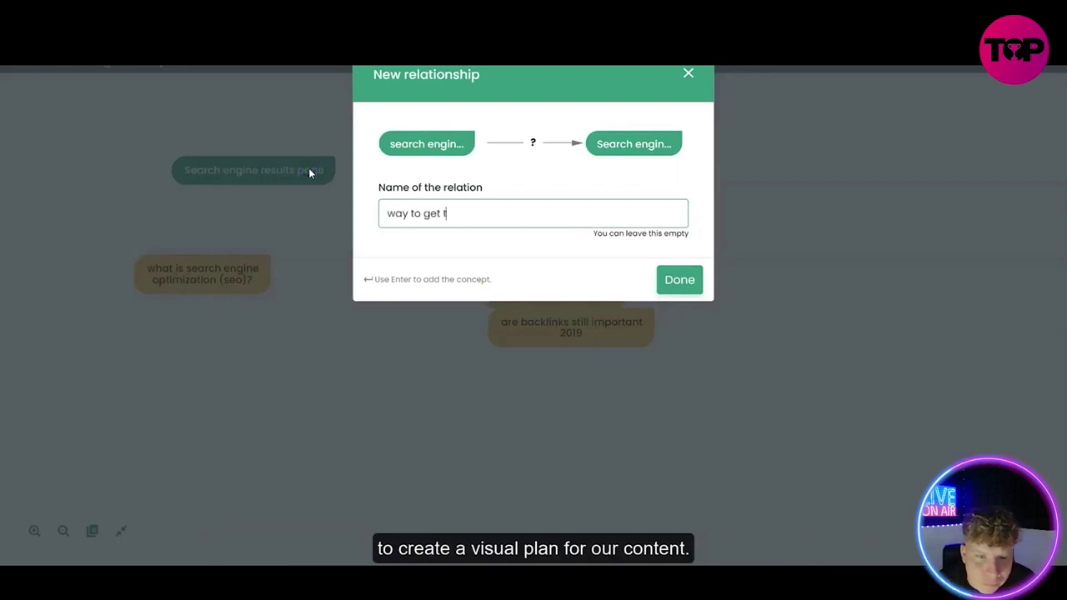
{"action": "key", "text": "Return"}
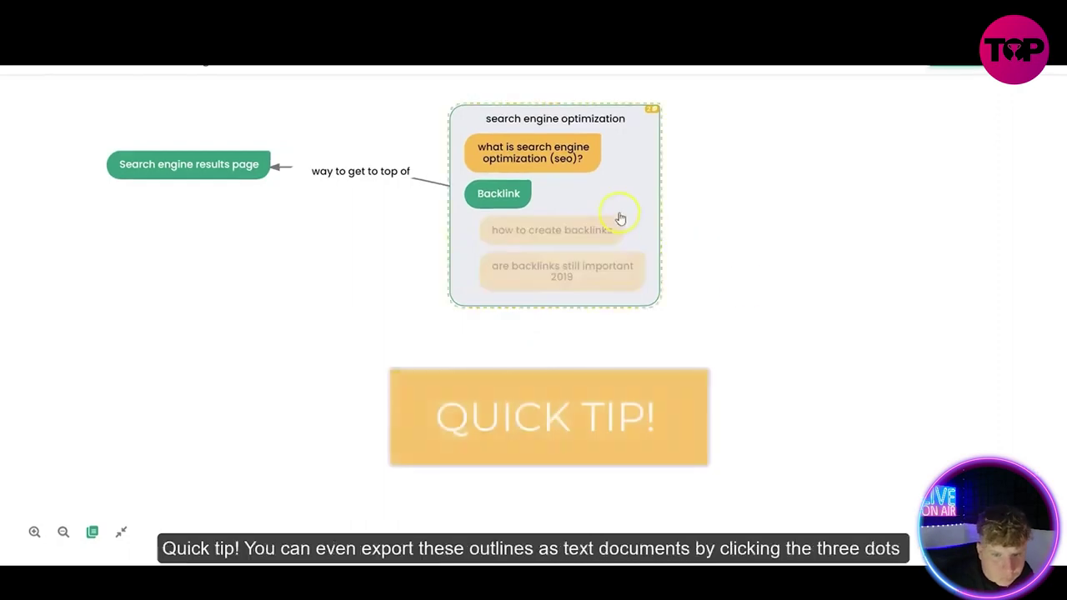
Download the search engine optimization group outline as text
{"action": "left_click", "coordinate": [635, 214]}
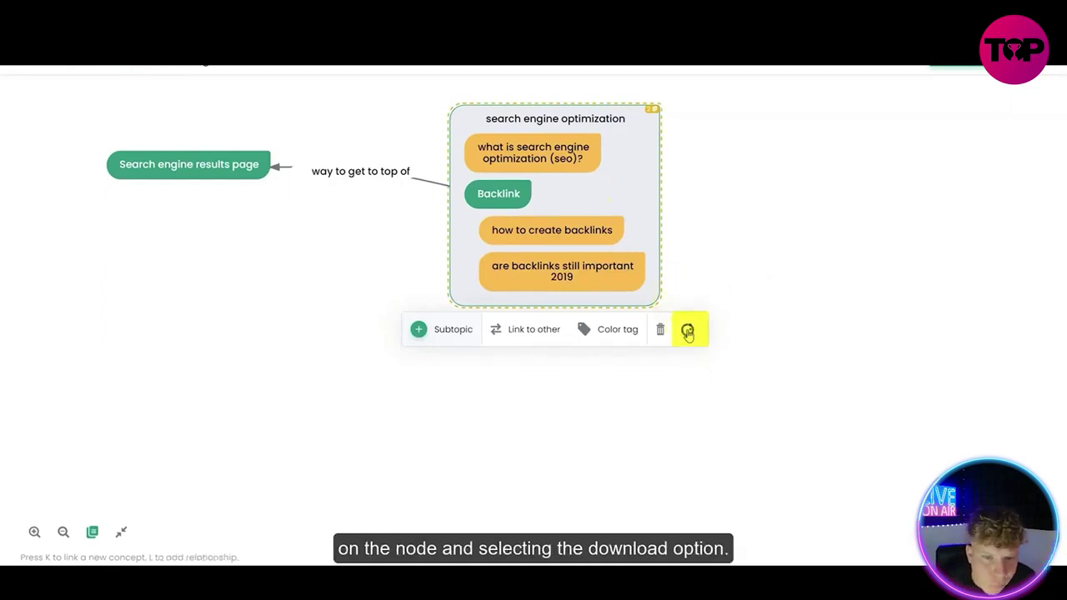
{"action": "left_click", "coordinate": [688, 331]}
{"action": "left_click", "coordinate": [704, 428]}
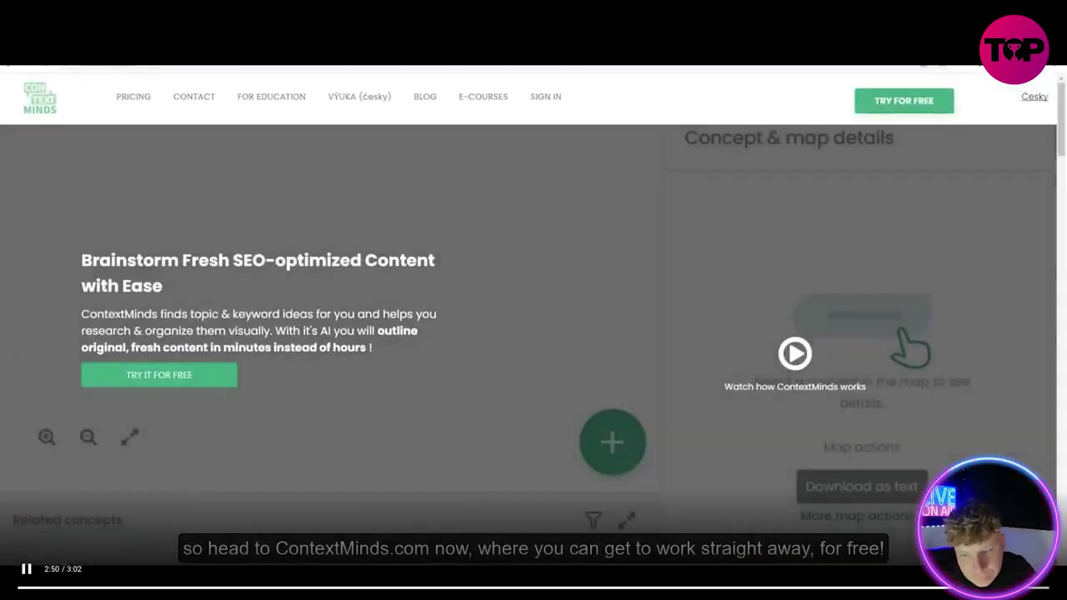
{"action": "key", "text": "Escape"}
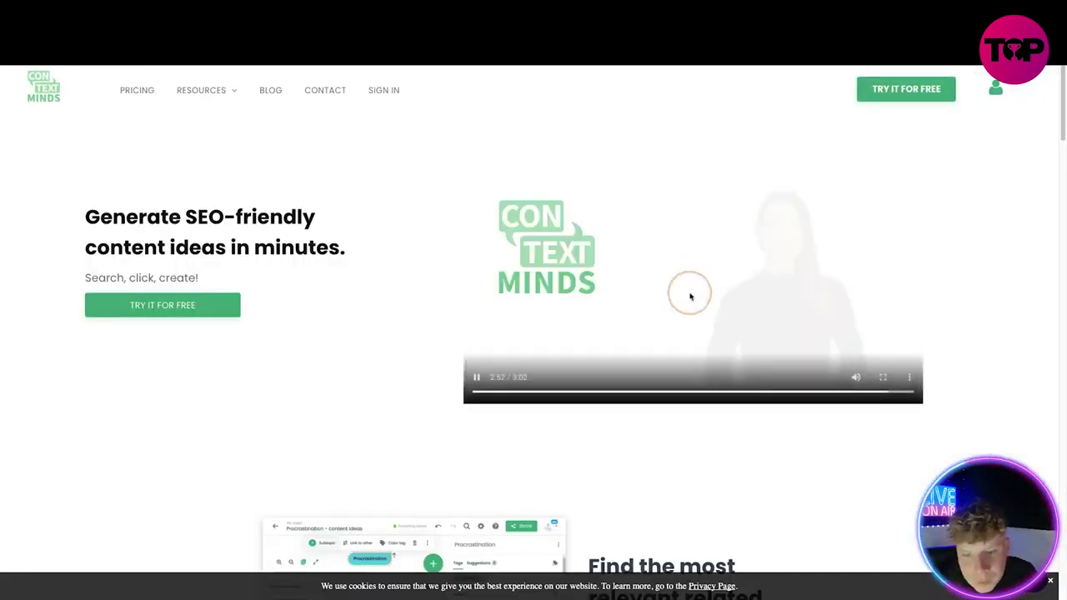
{"action": "left_click", "coordinate": [490, 379]}
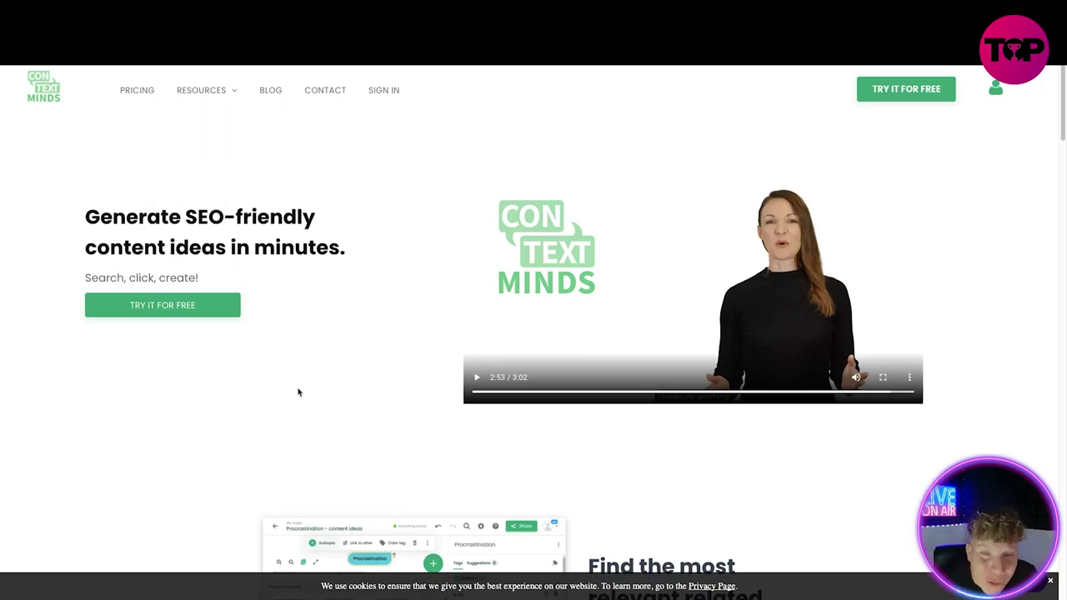
{"action": "scroll", "coordinate": [298, 392], "scroll_direction": "down", "scroll_amount": 5}
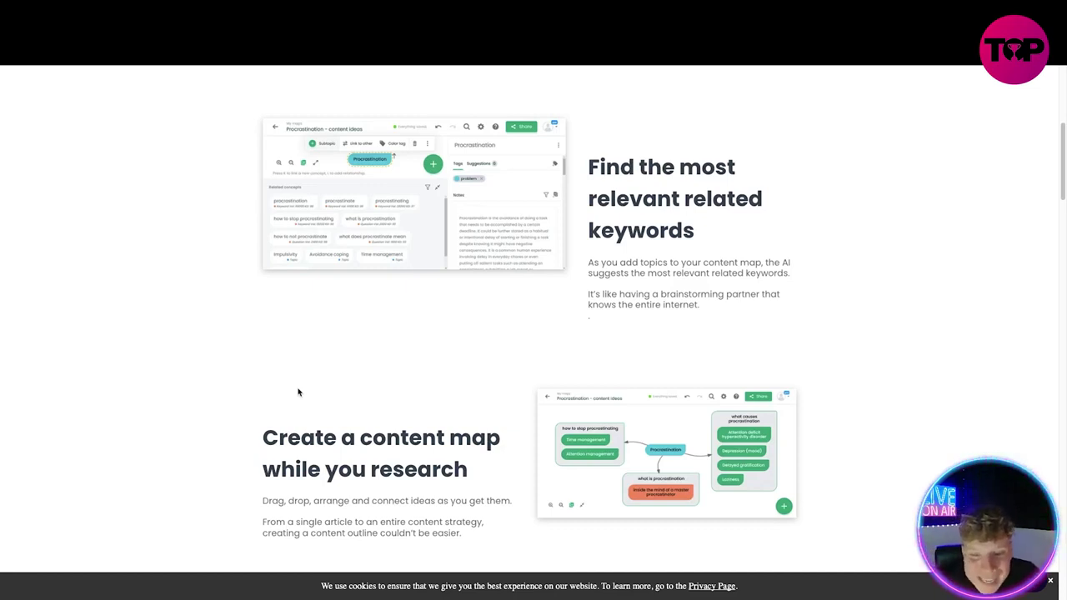
{"action": "scroll", "coordinate": [298, 392], "scroll_direction": "down", "scroll_amount": 3}
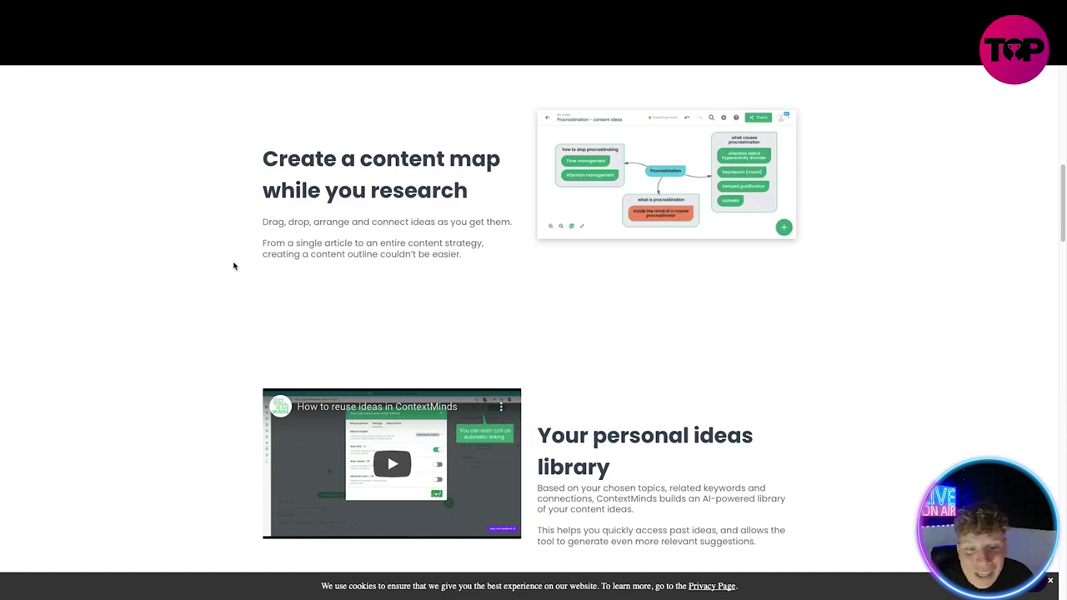
{"action": "scroll", "coordinate": [233, 266], "scroll_direction": "down", "scroll_amount": 3}
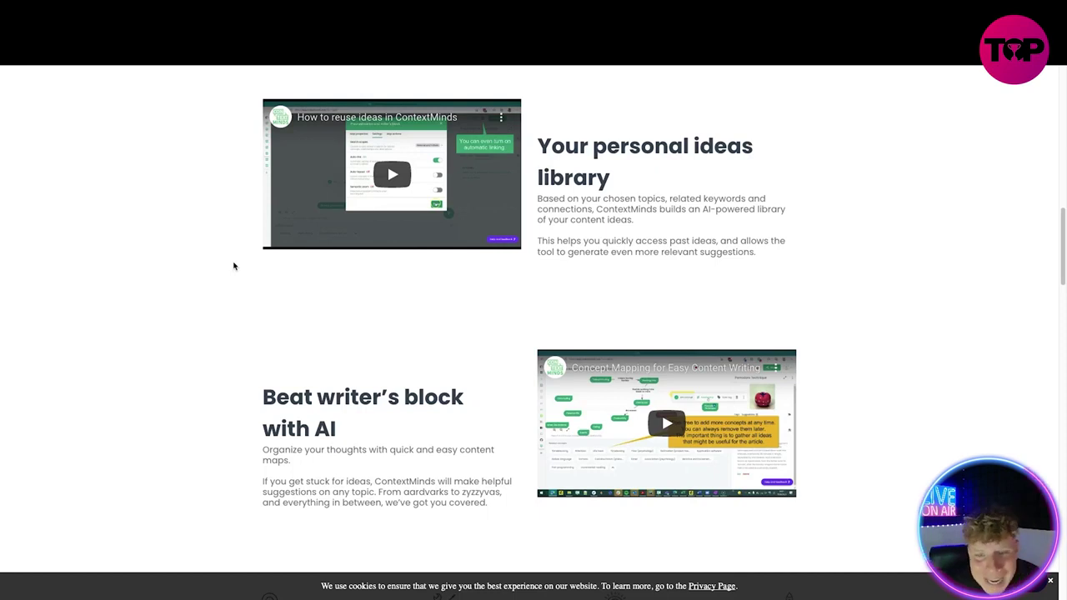
{"action": "scroll", "coordinate": [234, 265], "scroll_direction": "down", "scroll_amount": 1}
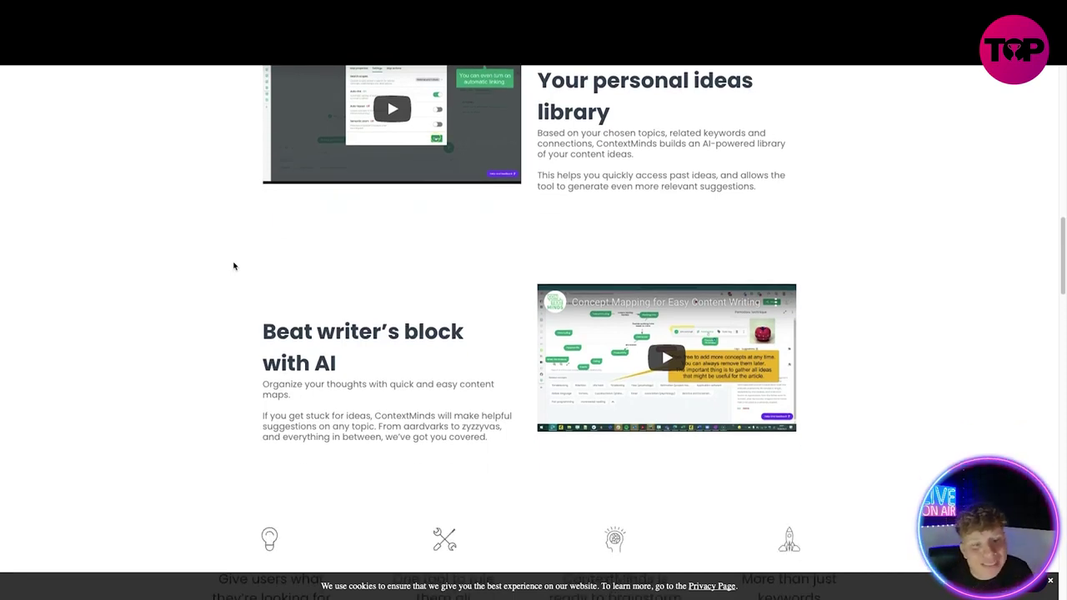
{"action": "scroll", "coordinate": [233, 266], "scroll_direction": "down", "scroll_amount": 3}
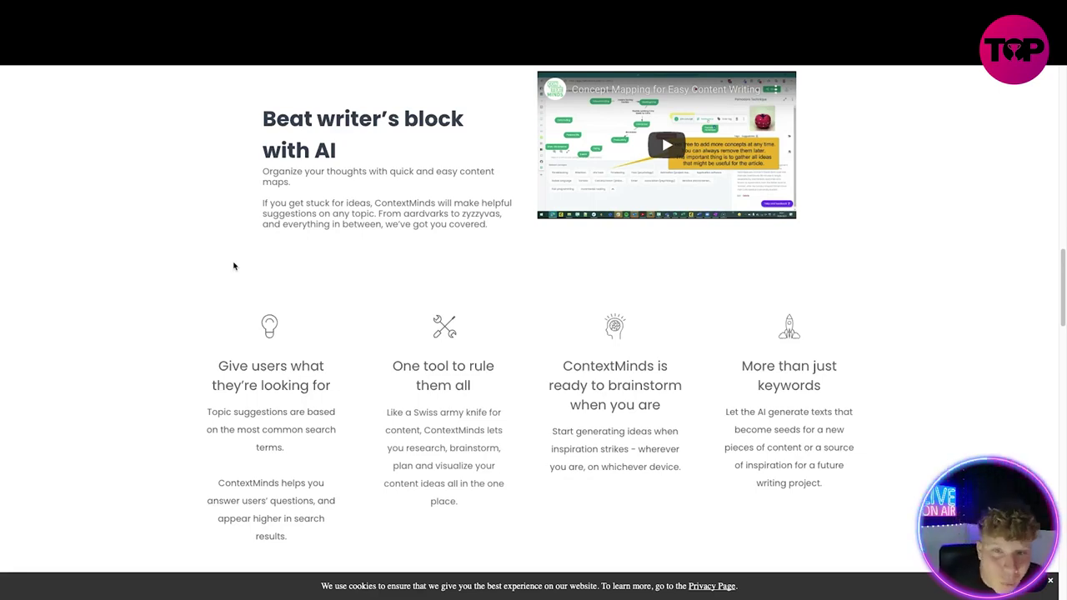
{"action": "scroll", "coordinate": [234, 266], "scroll_direction": "down", "scroll_amount": 2}
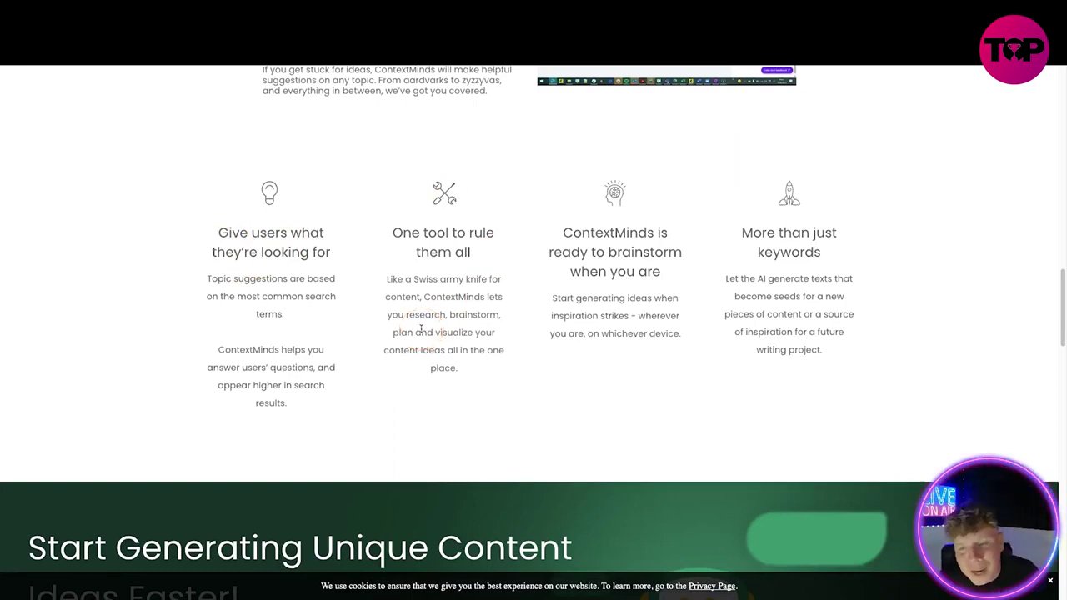
{"action": "scroll", "coordinate": [420, 331], "scroll_direction": "down", "scroll_amount": 4}
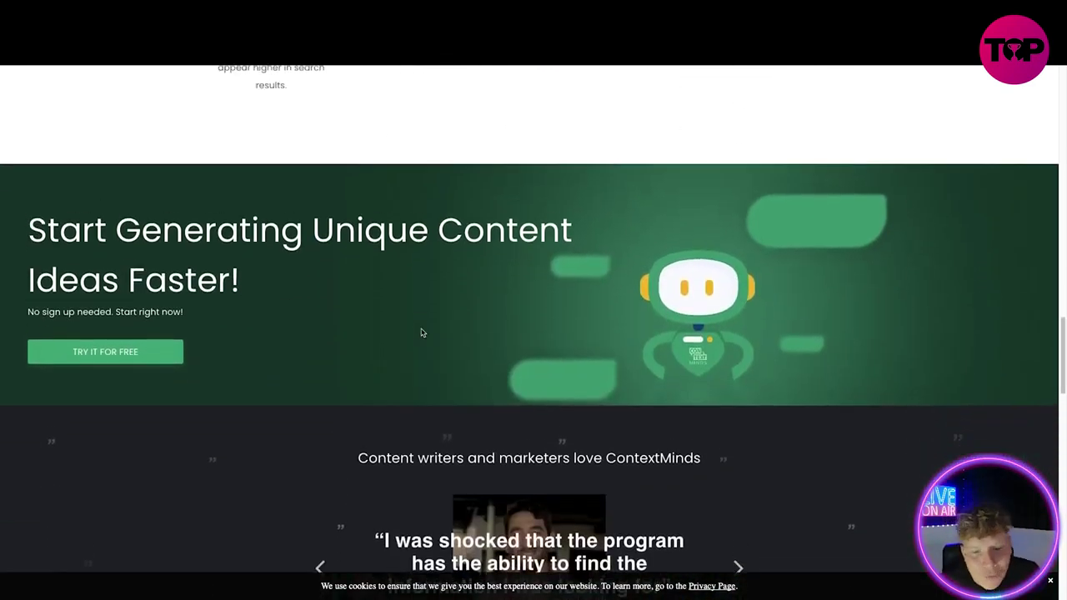
Start a free map, skip the welcome tour, and add 'what is search engine optimization (seo)?'
{"action": "left_click", "coordinate": [84, 352]}
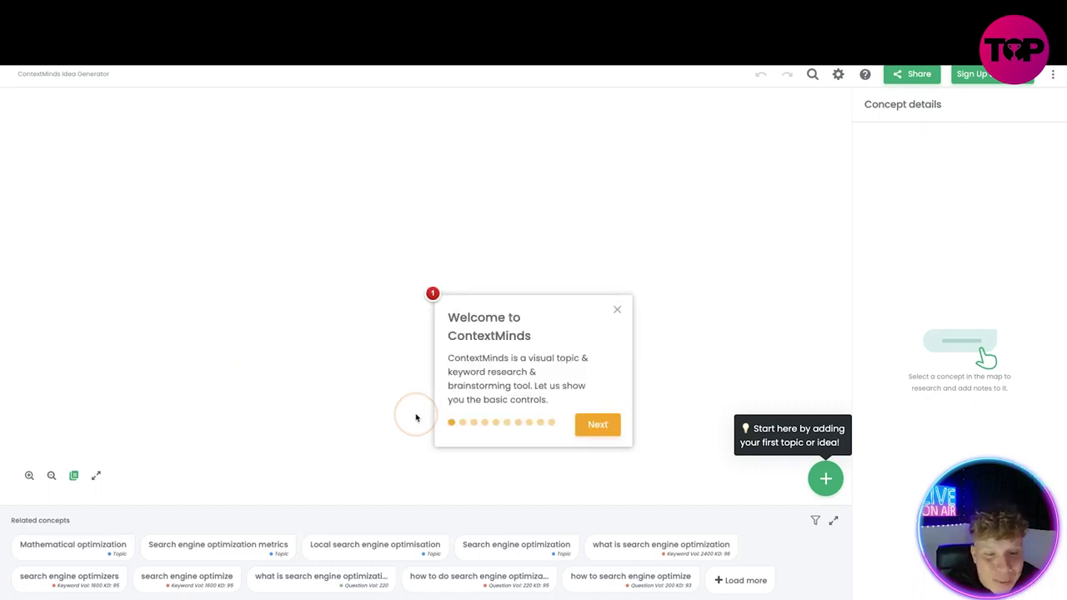
{"action": "left_click", "coordinate": [598, 425]}
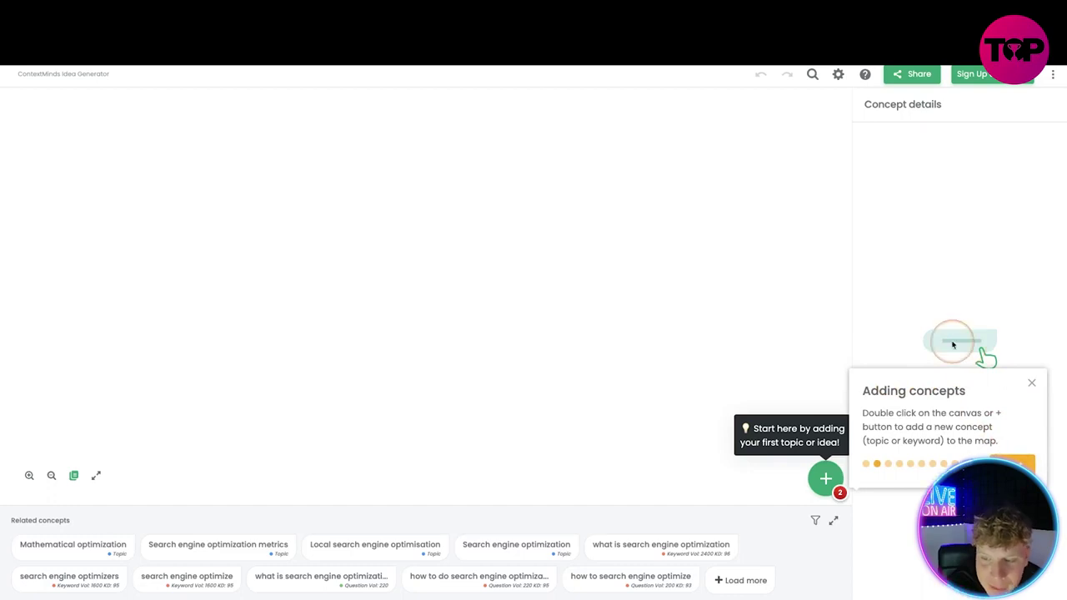
{"action": "left_click", "coordinate": [953, 344]}
{"action": "left_click", "coordinate": [826, 480]}
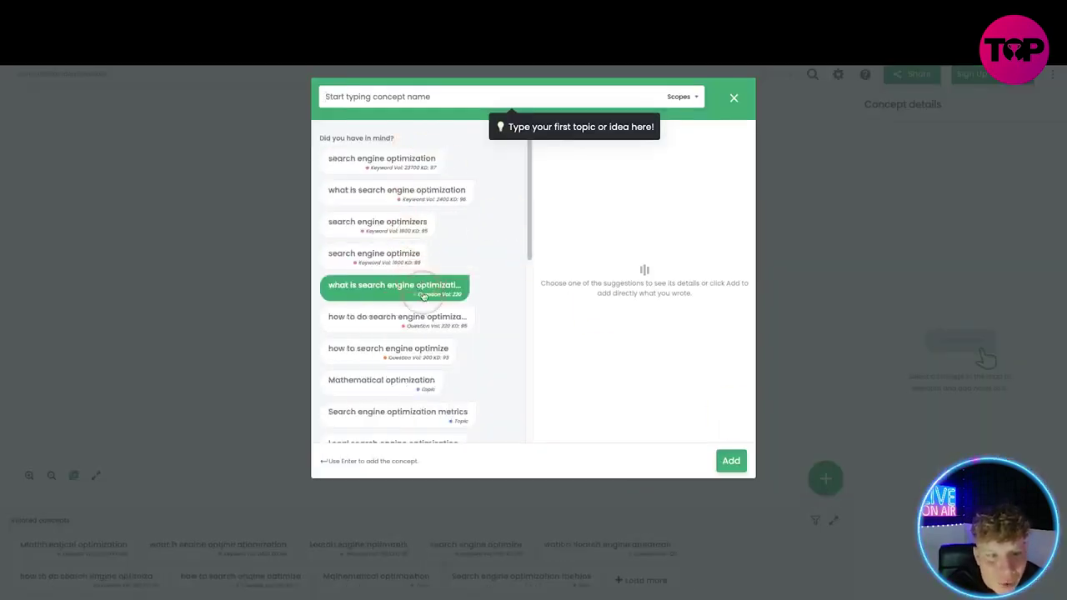
{"action": "left_click", "coordinate": [421, 288]}
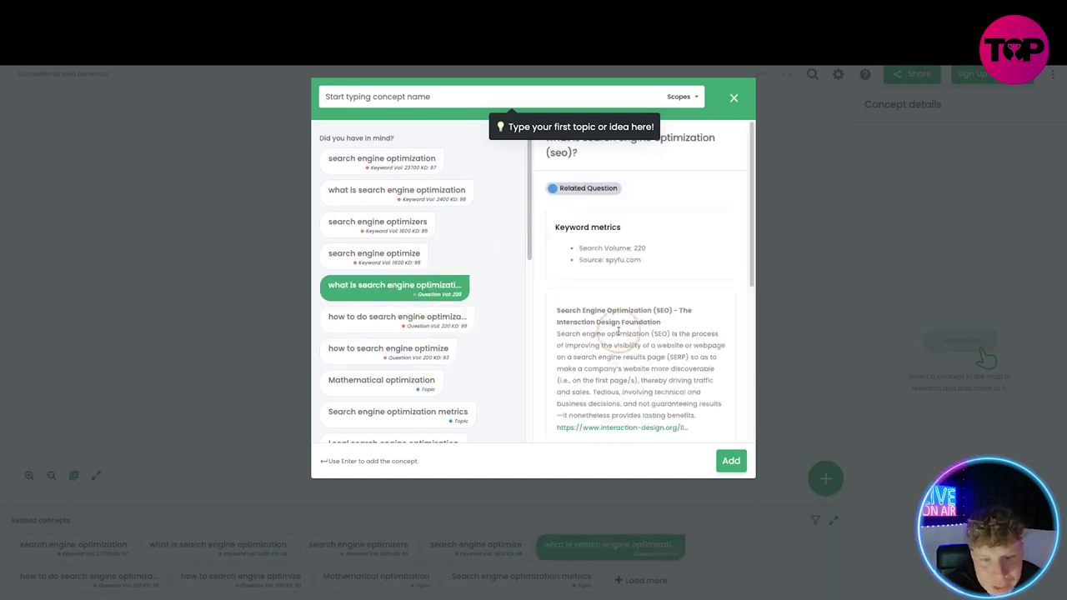
{"action": "left_click", "coordinate": [728, 460]}
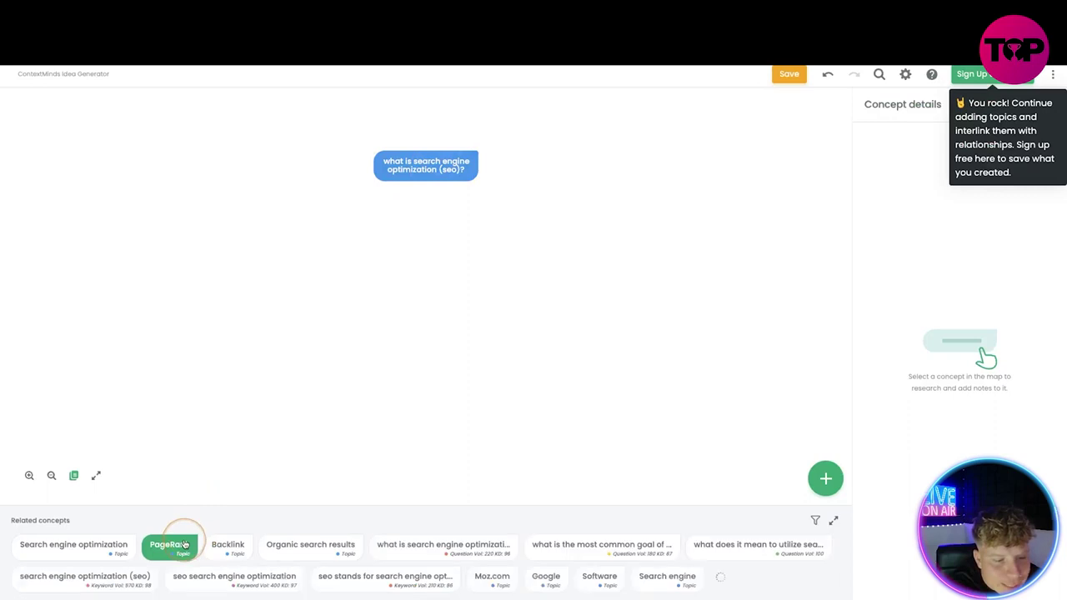
Insert 'seo stands for search engine optimization' and drag it below the SEO question
{"action": "left_click", "coordinate": [385, 576]}
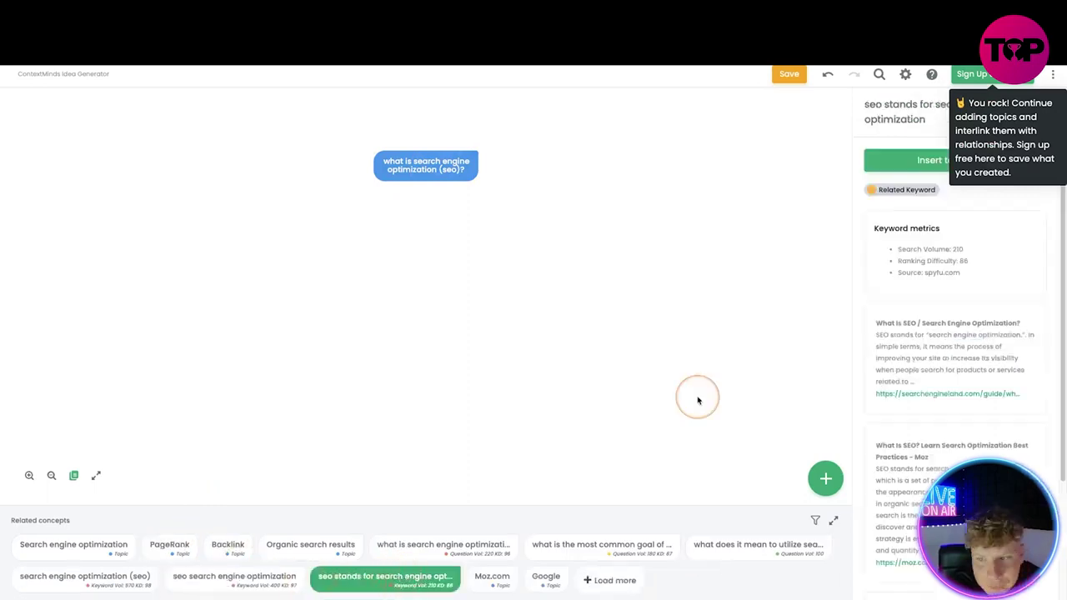
{"action": "left_click", "coordinate": [935, 160]}
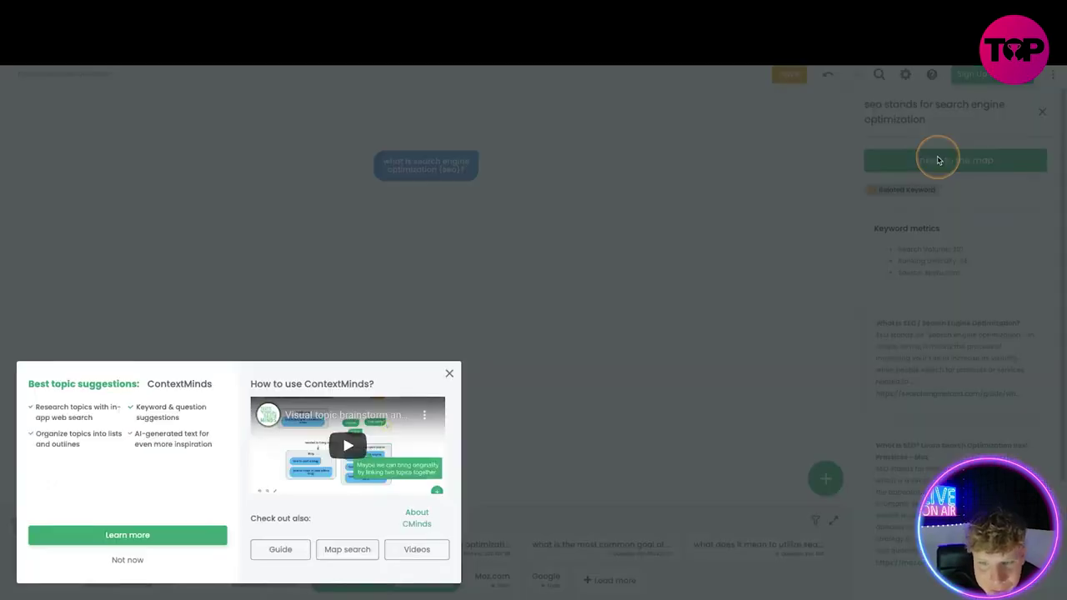
{"action": "left_click", "coordinate": [449, 372]}
{"action": "left_click", "coordinate": [919, 160]}
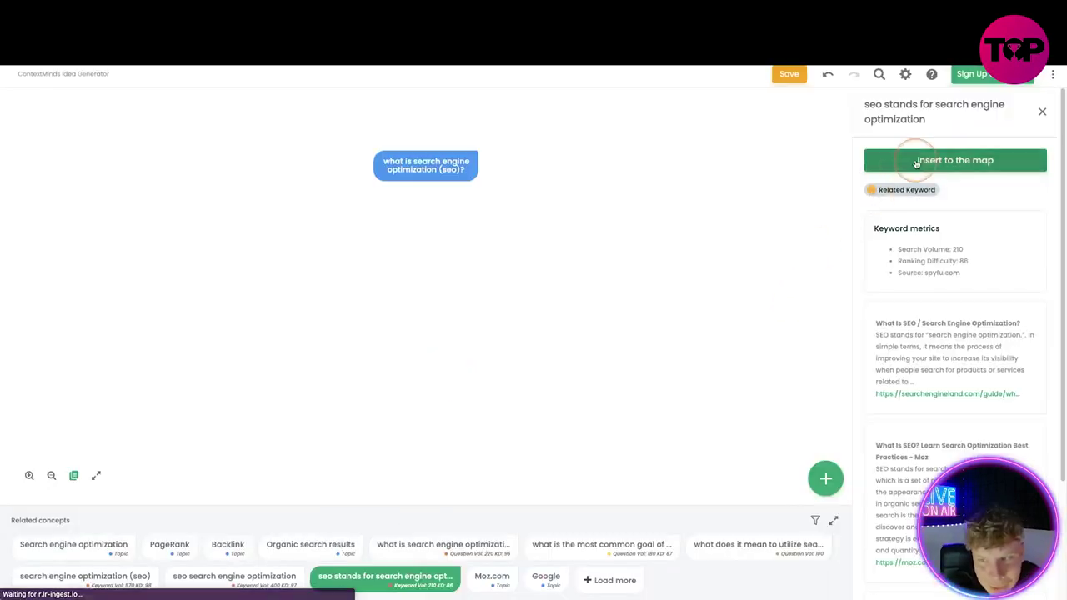
{"action": "left_click", "coordinate": [387, 195]}
{"action": "left_click", "coordinate": [426, 259]}
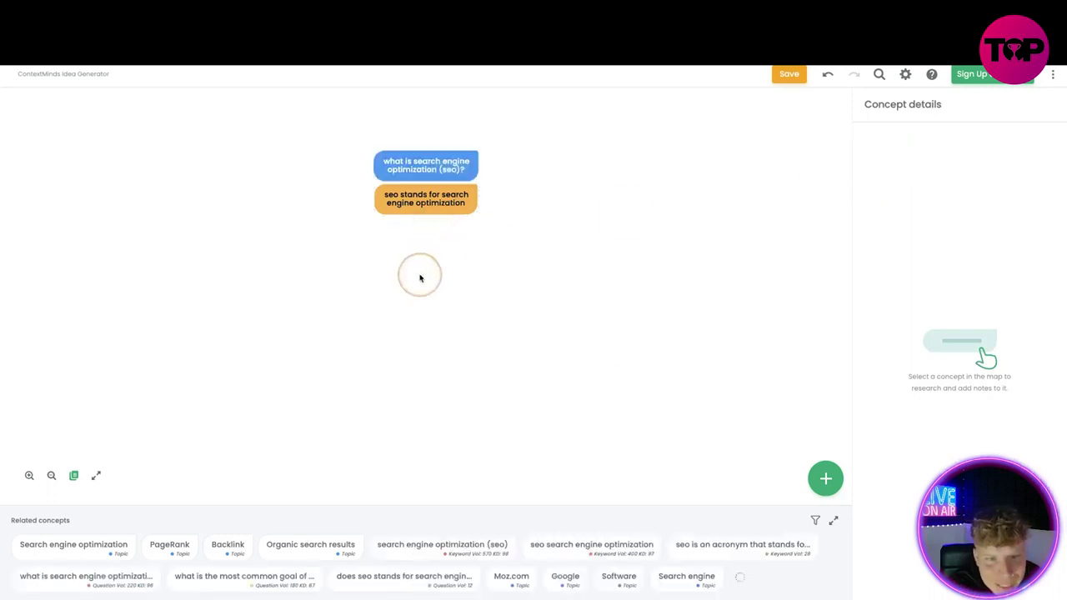
{"action": "left_click", "coordinate": [458, 203]}
{"action": "left_click", "coordinate": [433, 245]}
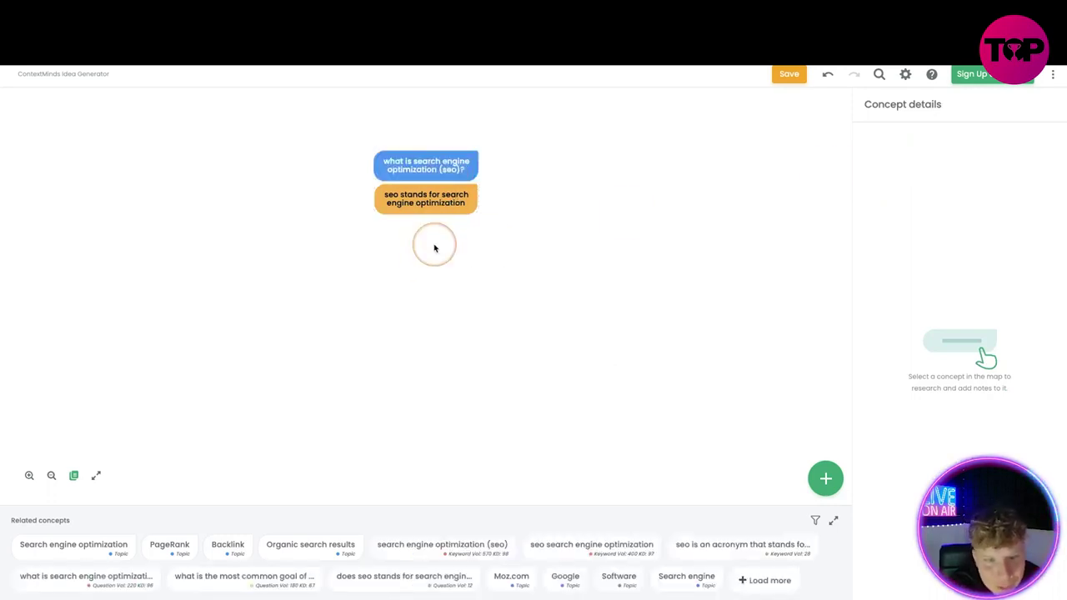
{"action": "left_click_drag", "start_coordinate": [455, 202], "coordinate": [502, 383]}
{"action": "left_click", "coordinate": [505, 190]}
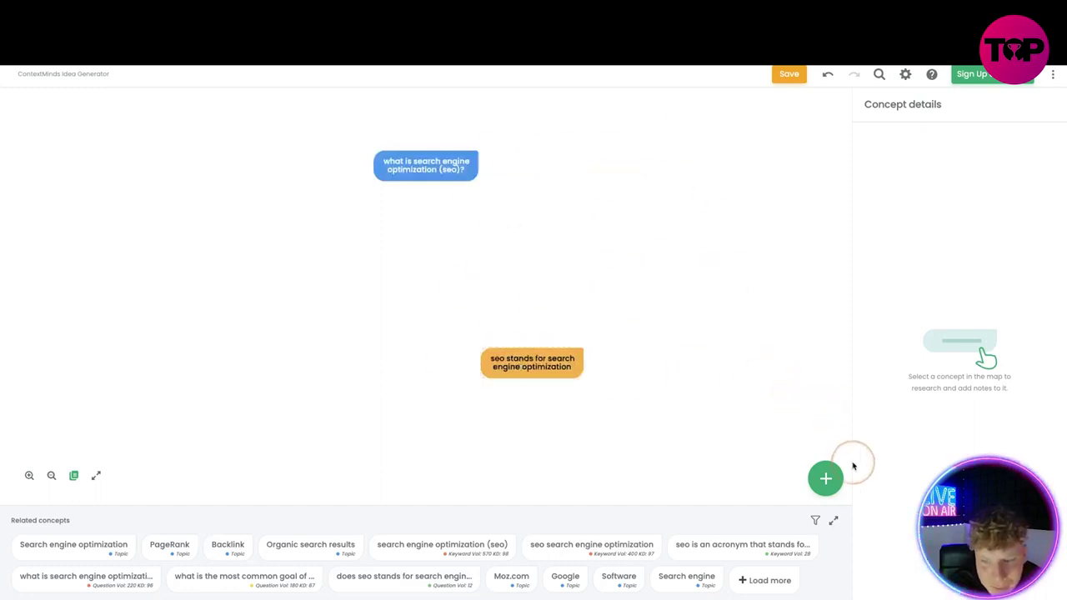
{"action": "left_click", "coordinate": [825, 478]}
Add Moz.com and group it inside the SEO question concept
{"action": "left_click", "coordinate": [345, 411]}
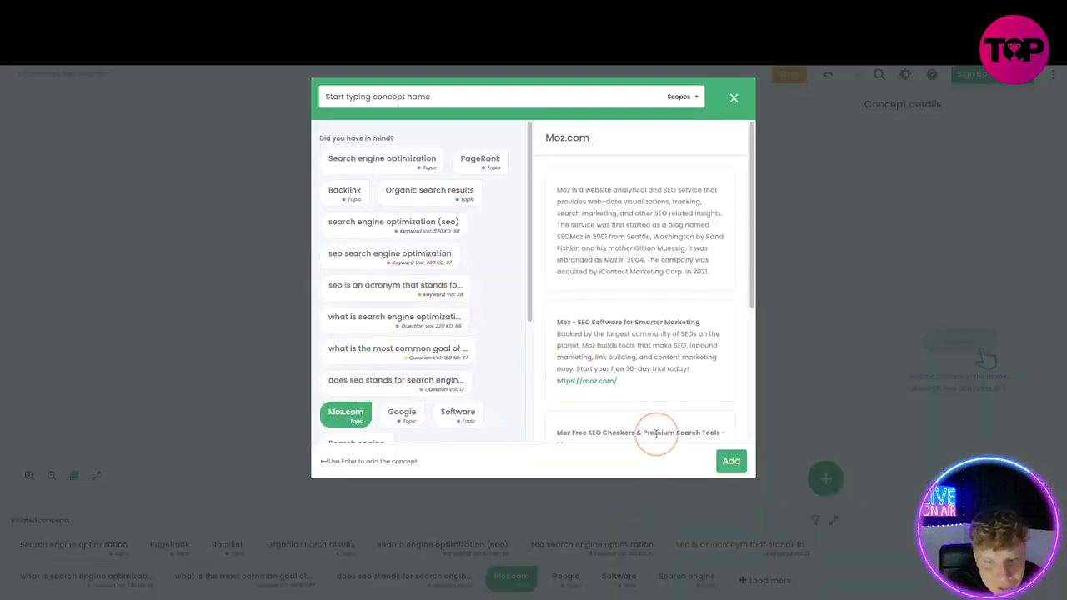
{"action": "left_click", "coordinate": [722, 463]}
{"action": "left_click_drag", "start_coordinate": [426, 198], "coordinate": [431, 185]}
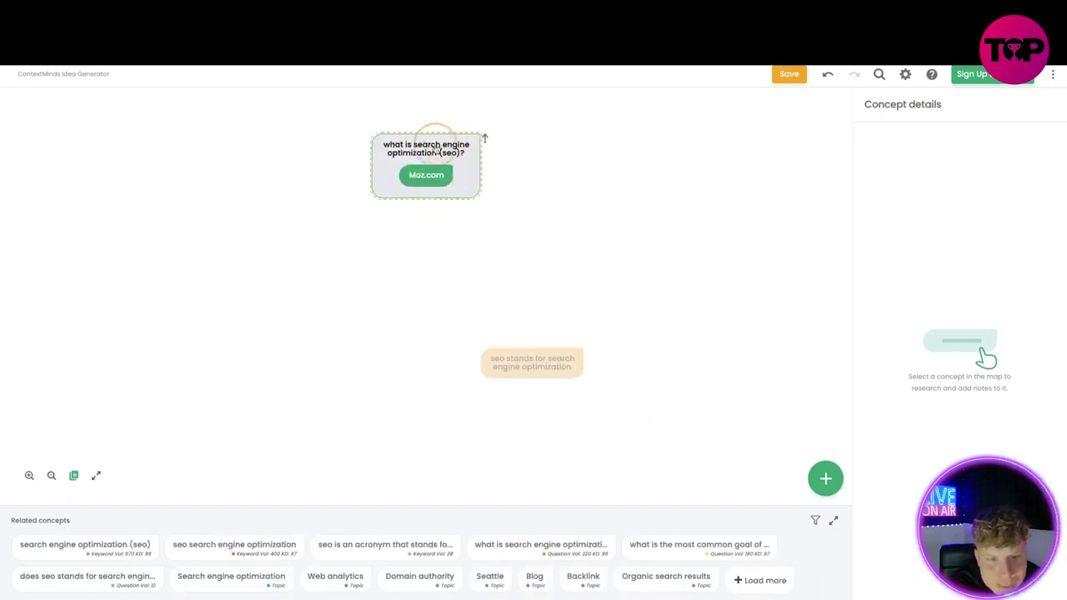
{"action": "left_click_drag", "start_coordinate": [512, 360], "coordinate": [672, 167]}
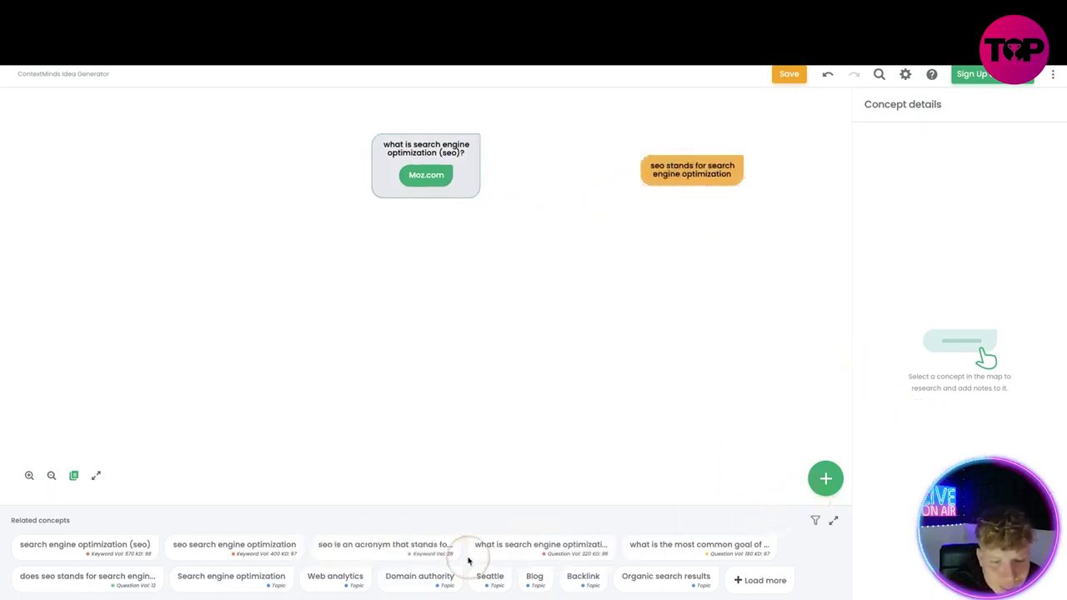
Insert Organic search results and group it inside the 'seo stands for' concept
{"action": "left_click", "coordinate": [671, 576]}
{"action": "scroll", "coordinate": [1004, 264], "scroll_direction": "down", "scroll_amount": 1}
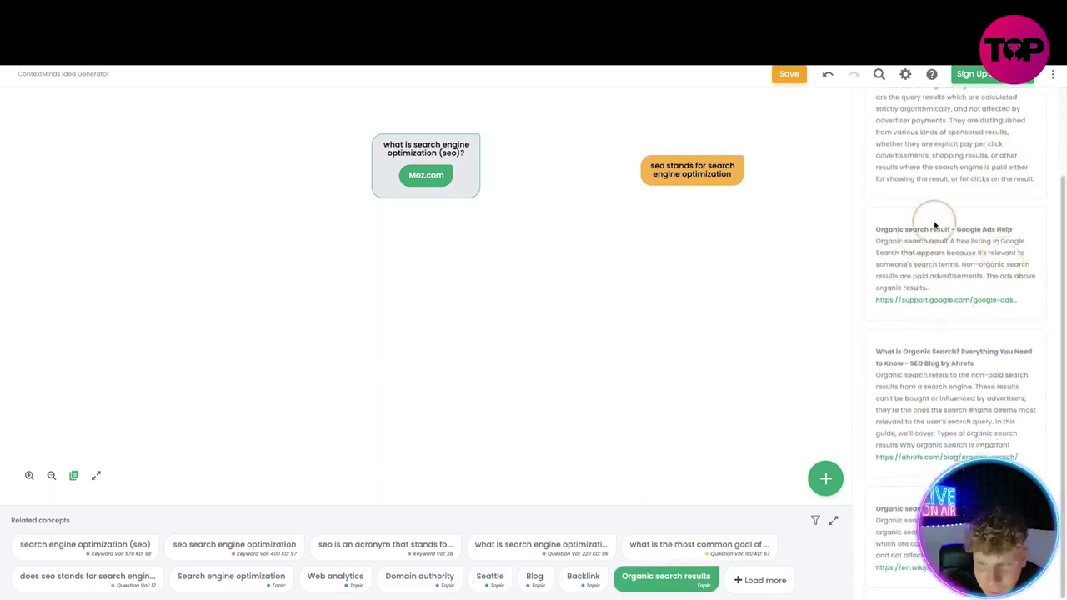
{"action": "left_click", "coordinate": [716, 191]}
{"action": "left_click_drag", "start_coordinate": [431, 238], "coordinate": [700, 171]}
{"action": "left_click_drag", "start_coordinate": [647, 148], "coordinate": [516, 244]}
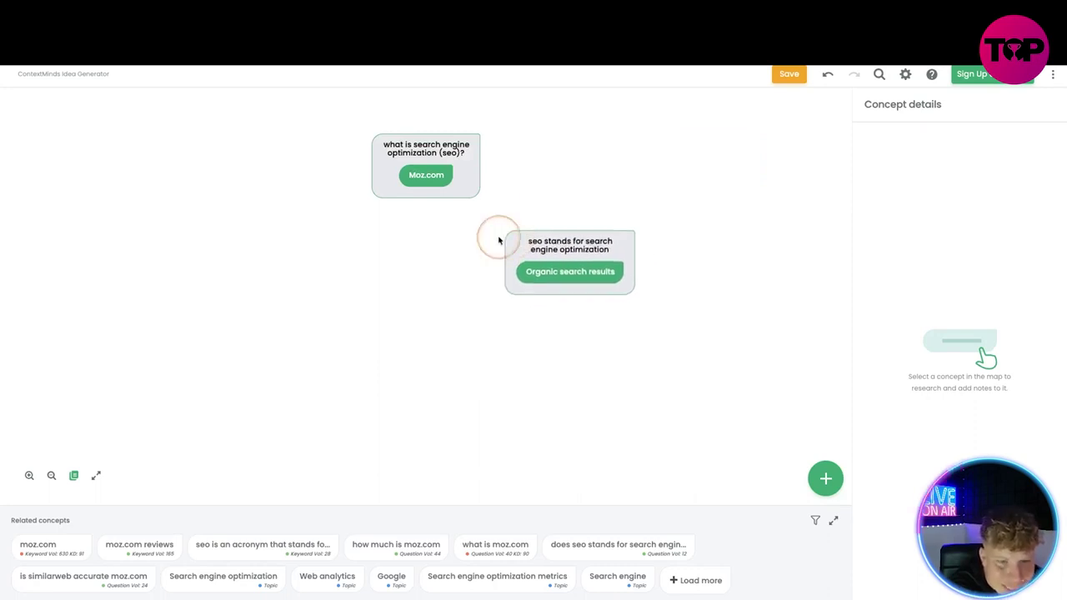
Link the SEO-acronym concept to the SEO question with the relation 'for the channel purpose'
{"action": "left_click", "coordinate": [516, 244]}
{"action": "left_click", "coordinate": [552, 211]}
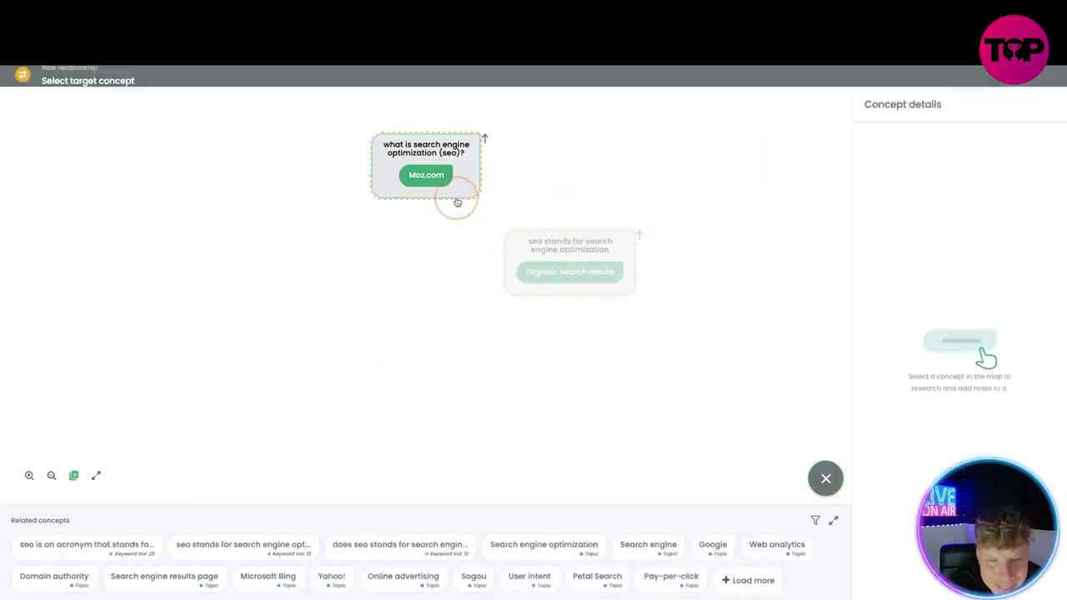
{"action": "left_click", "coordinate": [475, 192]}
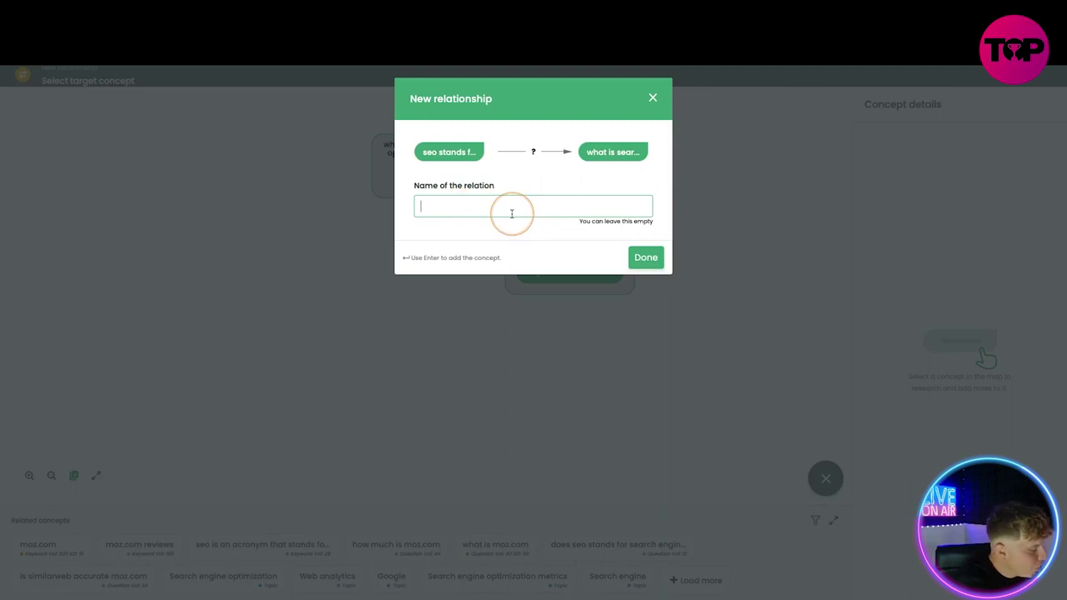
{"action": "type", "text": "for the channel purpose"}
{"action": "key", "text": "Return"}
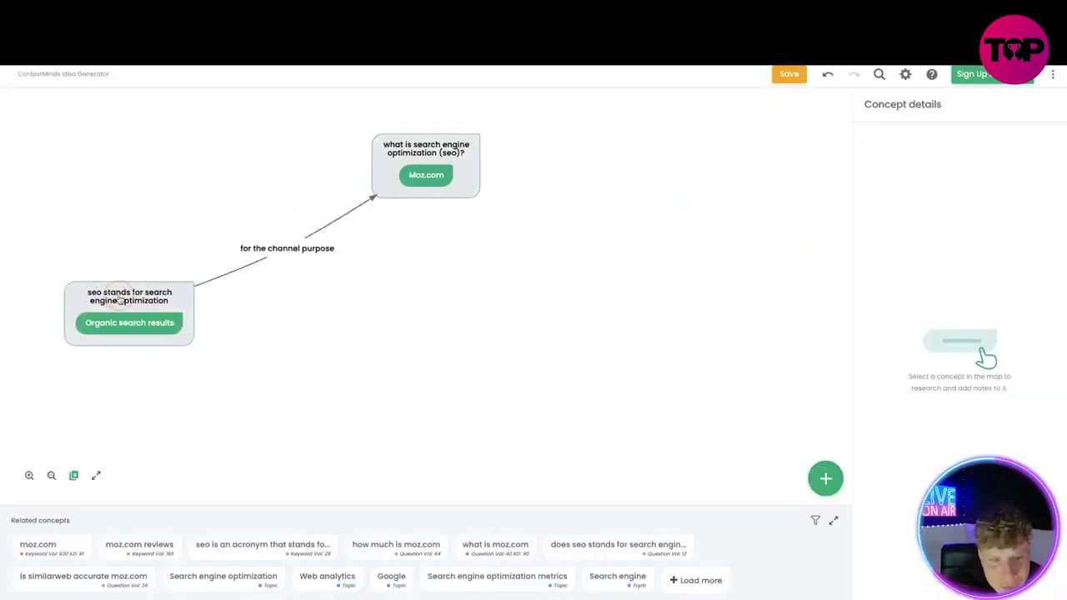
Rearrange the map, moving the SEO question and 'seo stands for' concepts further right
{"action": "left_click_drag", "start_coordinate": [483, 171], "coordinate": [484, 171]}
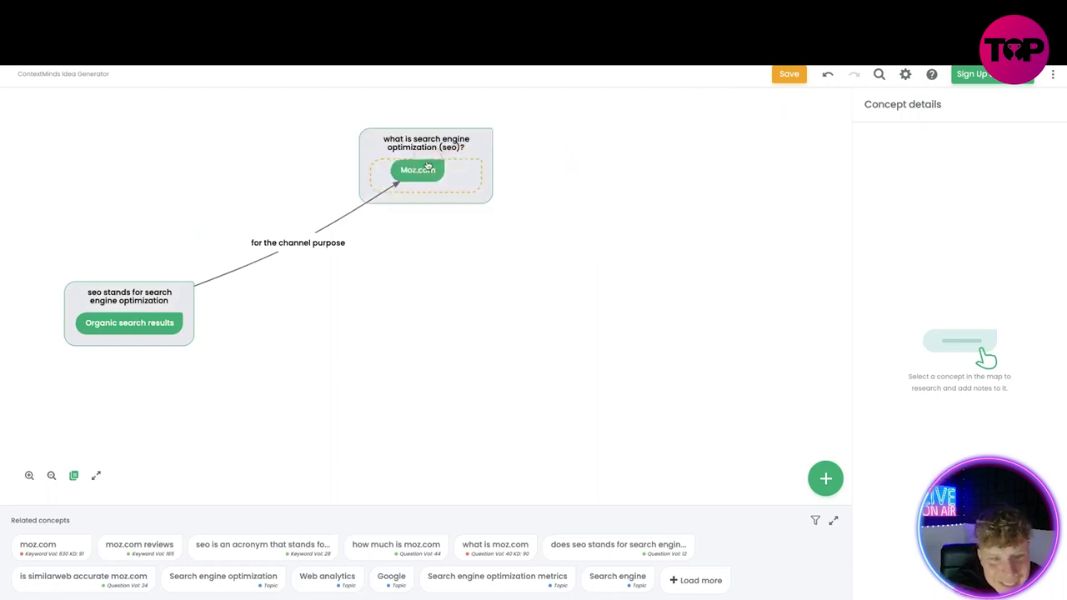
{"action": "left_click", "coordinate": [376, 145]}
{"action": "left_click_drag", "start_coordinate": [377, 145], "coordinate": [572, 102]}
{"action": "left_click_drag", "start_coordinate": [125, 294], "coordinate": [211, 231]}
{"action": "left_click", "coordinate": [417, 255]}
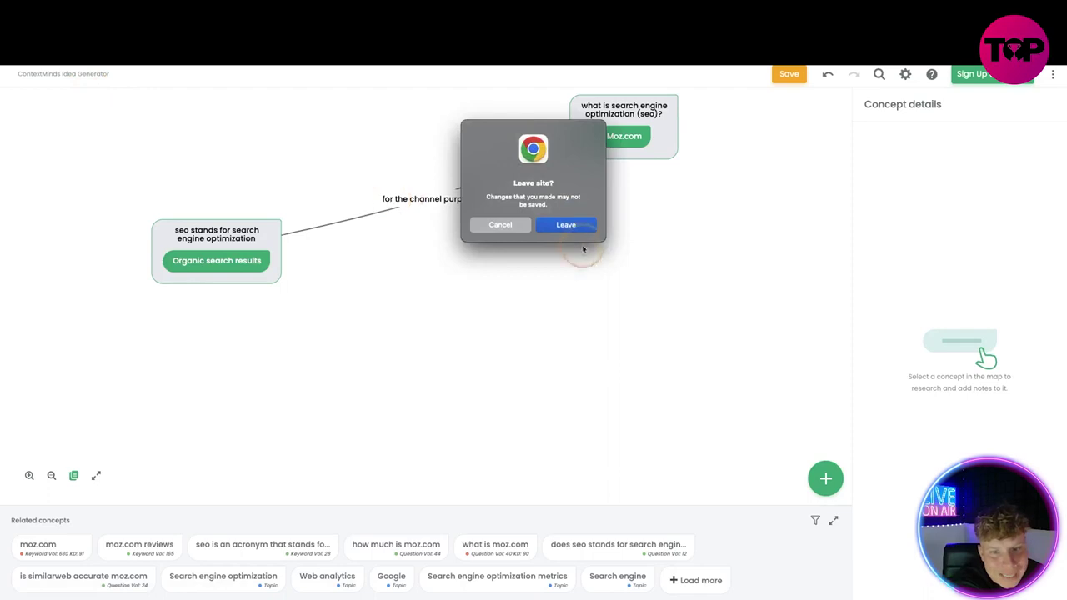
Leave the map and review the Basic, Pro and Pro Lifetime plans on the pricing page
{"action": "left_click", "coordinate": [575, 224]}
{"action": "scroll", "coordinate": [575, 223], "scroll_direction": "down", "scroll_amount": 10}
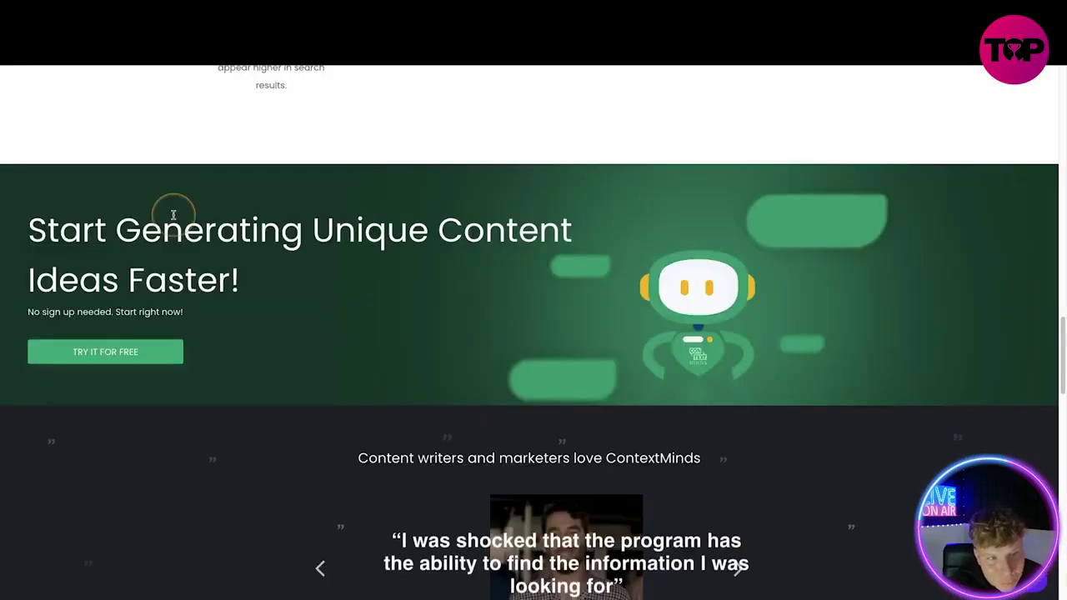
{"action": "scroll", "coordinate": [321, 429], "scroll_direction": "up", "scroll_amount": 10}
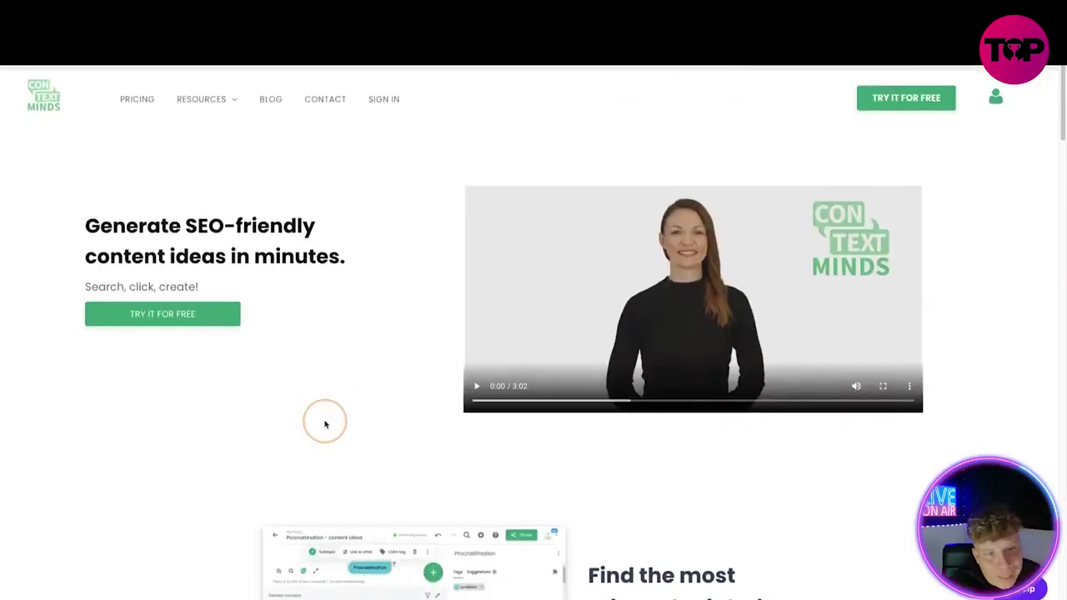
{"action": "left_click", "coordinate": [140, 90]}
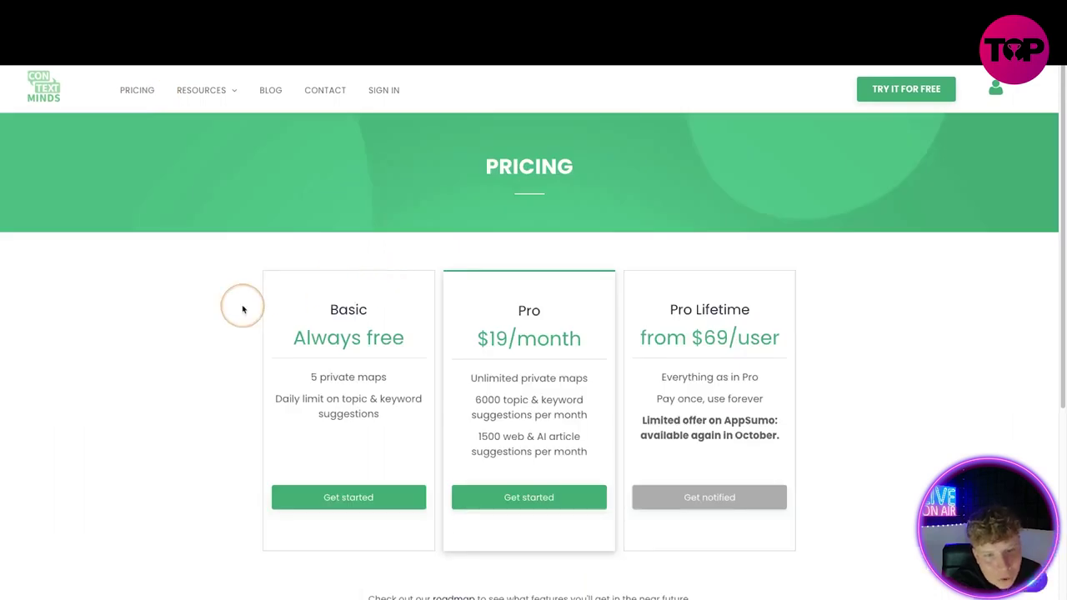
{"action": "scroll", "coordinate": [242, 309], "scroll_direction": "down", "scroll_amount": 1}
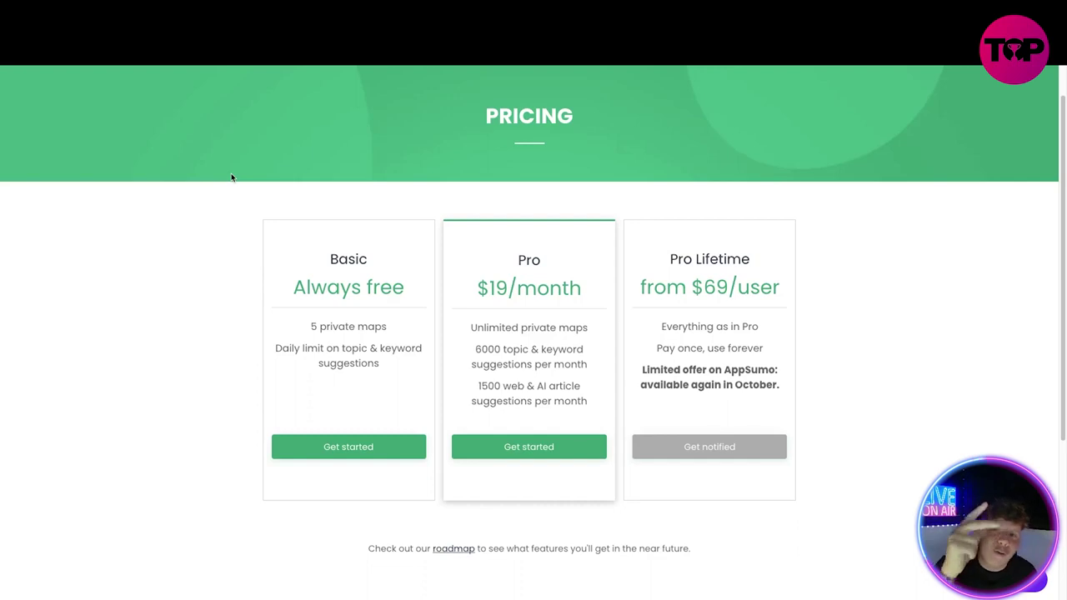
{"action": "left_click", "coordinate": [540, 225]}
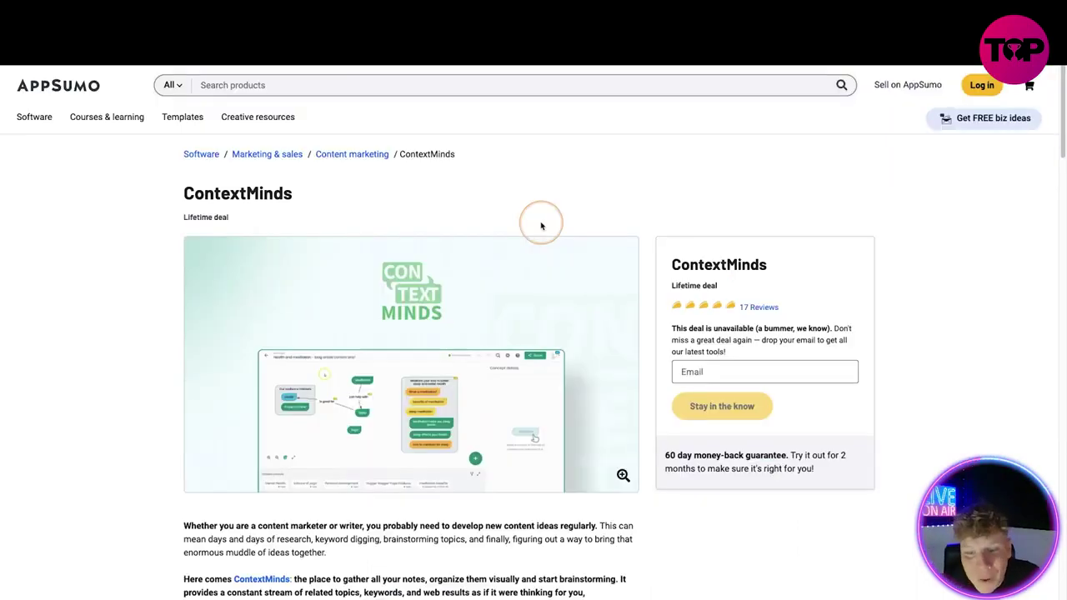
Scroll through the AppSumo deal's Plans & features, including its deal terms and code-stacking limits
{"action": "scroll", "coordinate": [540, 225], "scroll_direction": "down", "scroll_amount": 10}
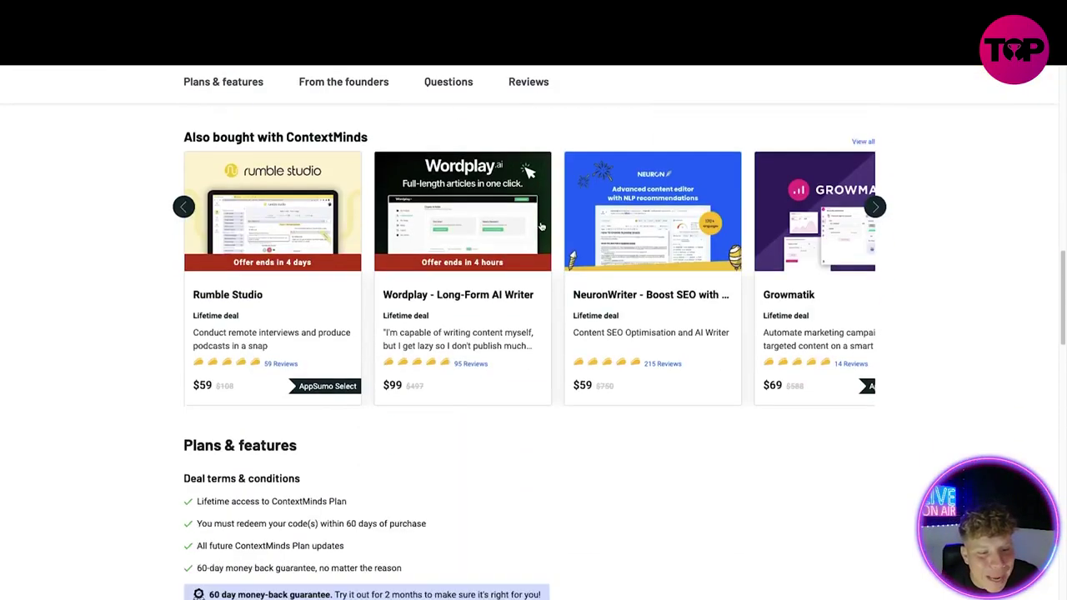
{"action": "scroll", "coordinate": [540, 225], "scroll_direction": "down", "scroll_amount": 5}
{"action": "left_click", "coordinate": [374, 222]}
{"action": "left_click", "coordinate": [152, 200]}
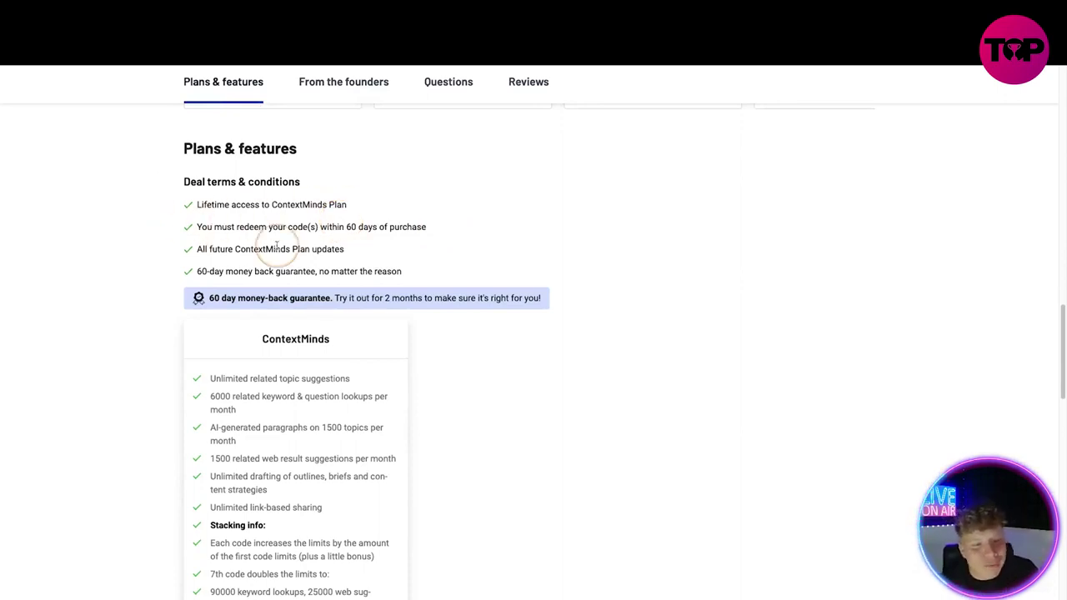
{"action": "scroll", "coordinate": [276, 245], "scroll_direction": "down", "scroll_amount": 1}
{"action": "scroll", "coordinate": [276, 245], "scroll_direction": "down", "scroll_amount": 1}
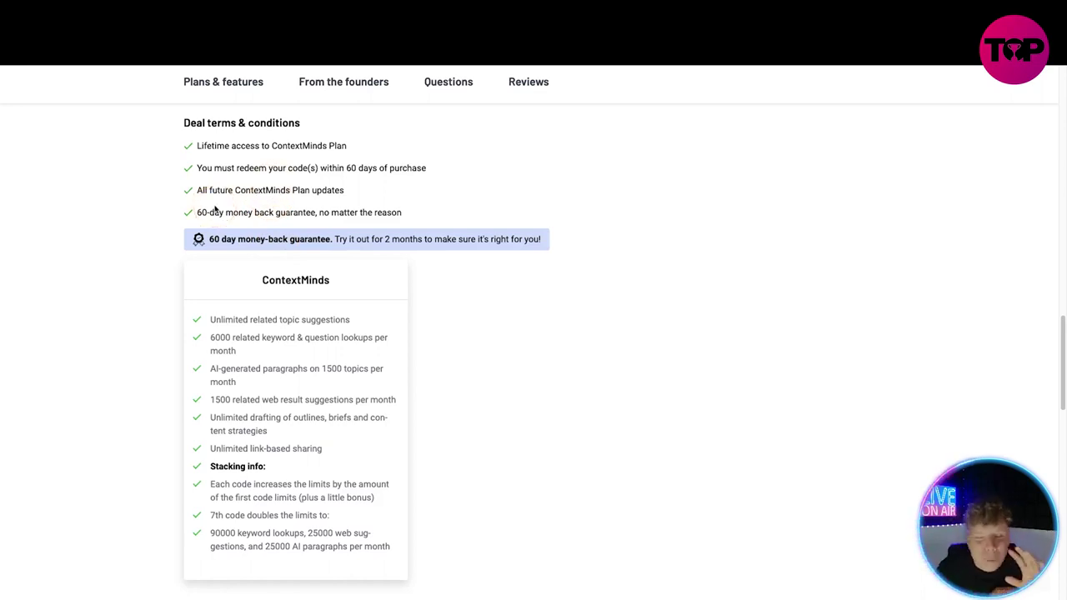
{"action": "scroll", "coordinate": [215, 208], "scroll_direction": "down", "scroll_amount": 2}
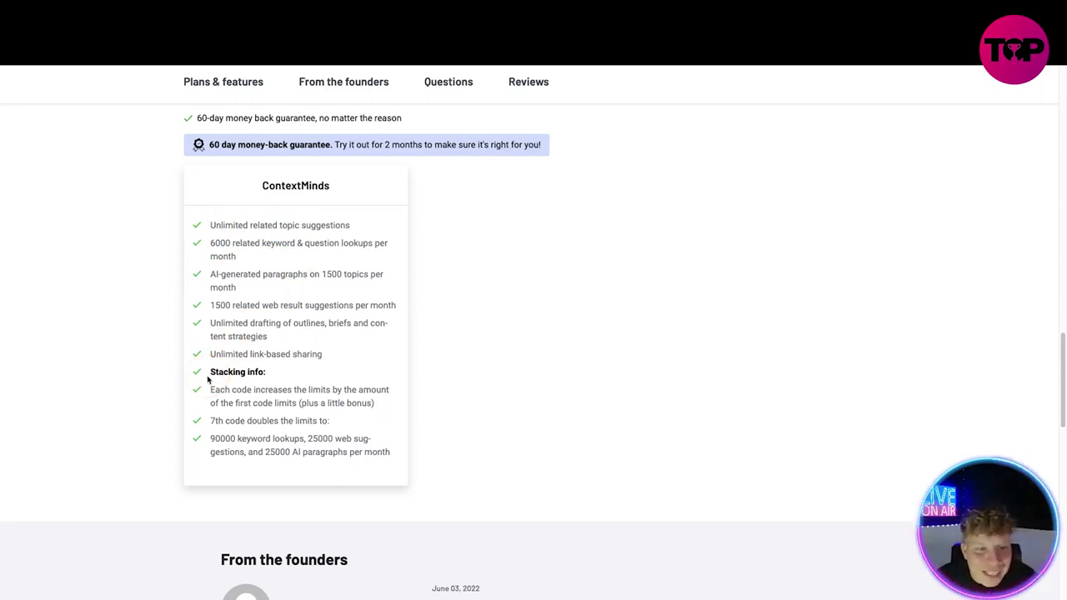
{"action": "scroll", "coordinate": [209, 379], "scroll_direction": "down", "scroll_amount": 1}
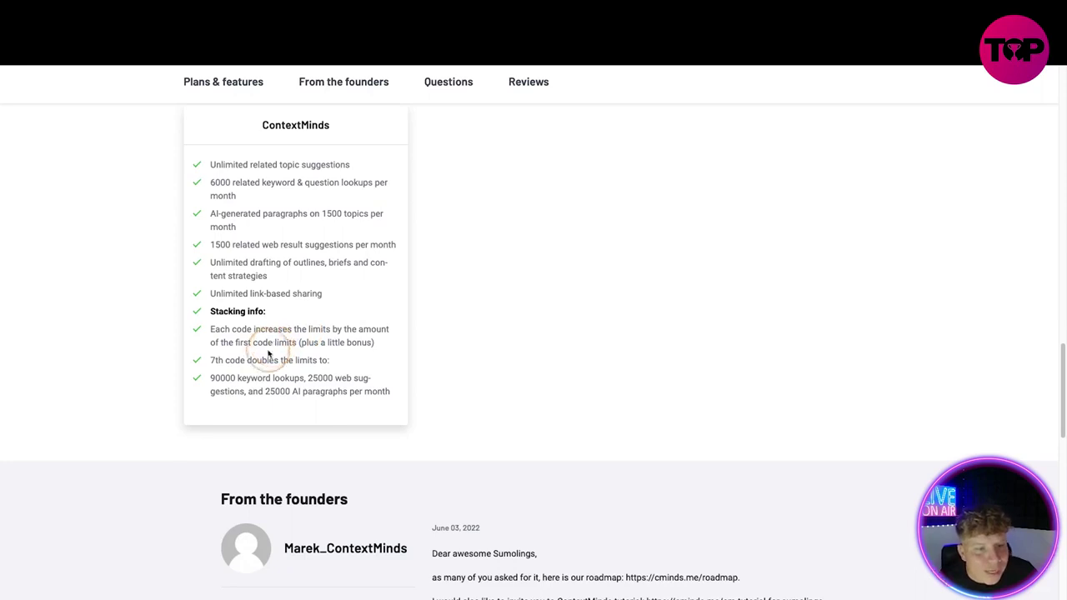
{"action": "scroll", "coordinate": [276, 308], "scroll_direction": "up", "scroll_amount": 1}
{"action": "scroll", "coordinate": [276, 310], "scroll_direction": "up", "scroll_amount": 2}
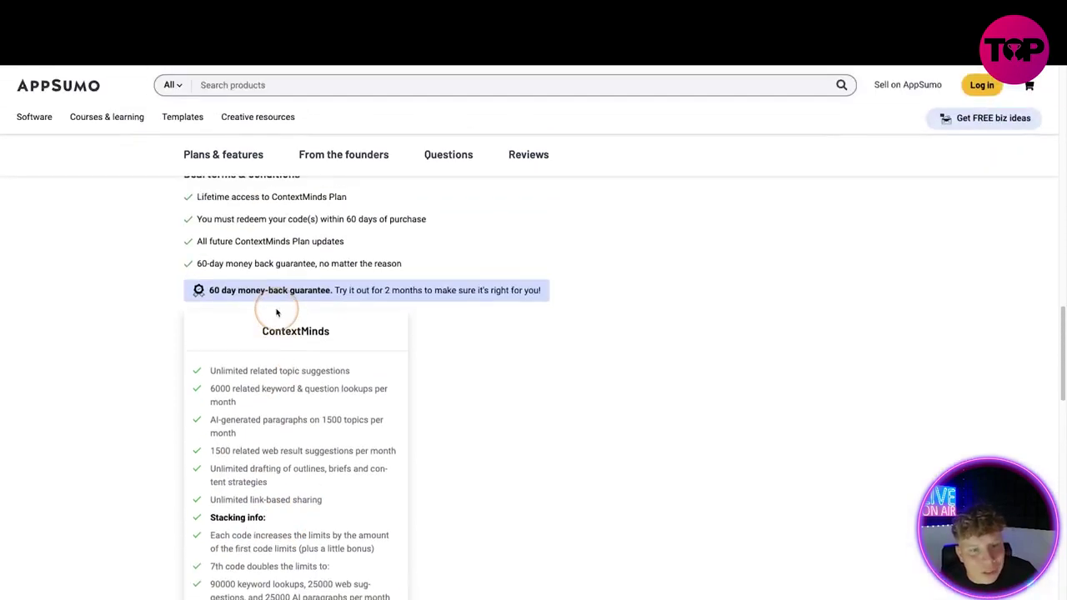
{"action": "scroll", "coordinate": [266, 325], "scroll_direction": "down", "scroll_amount": 1}
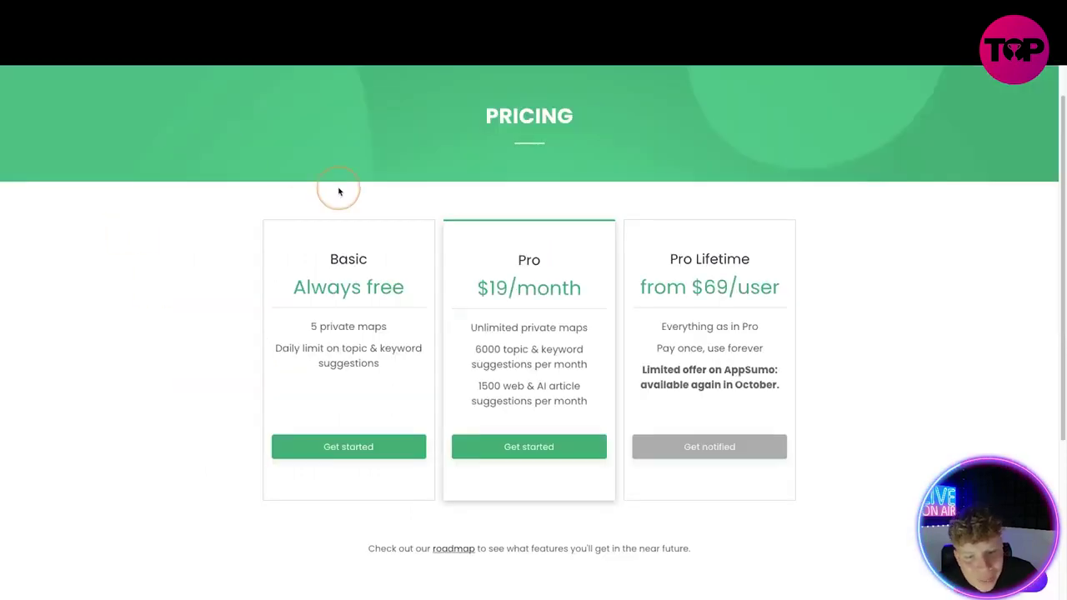
Highlight the Pro plan's 6000 topic and 1500 web & AI article suggestion limits
{"action": "left_click_drag", "start_coordinate": [475, 343], "coordinate": [538, 350]}
{"action": "left_click_drag", "start_coordinate": [478, 386], "coordinate": [579, 386]}
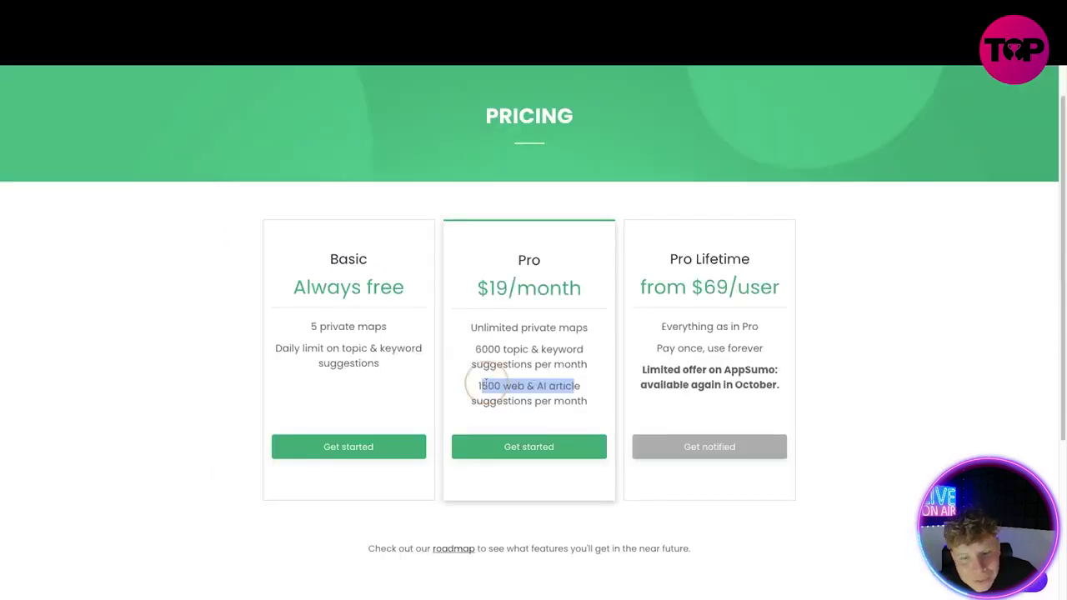
{"action": "left_click_drag", "start_coordinate": [488, 385], "coordinate": [512, 386]}
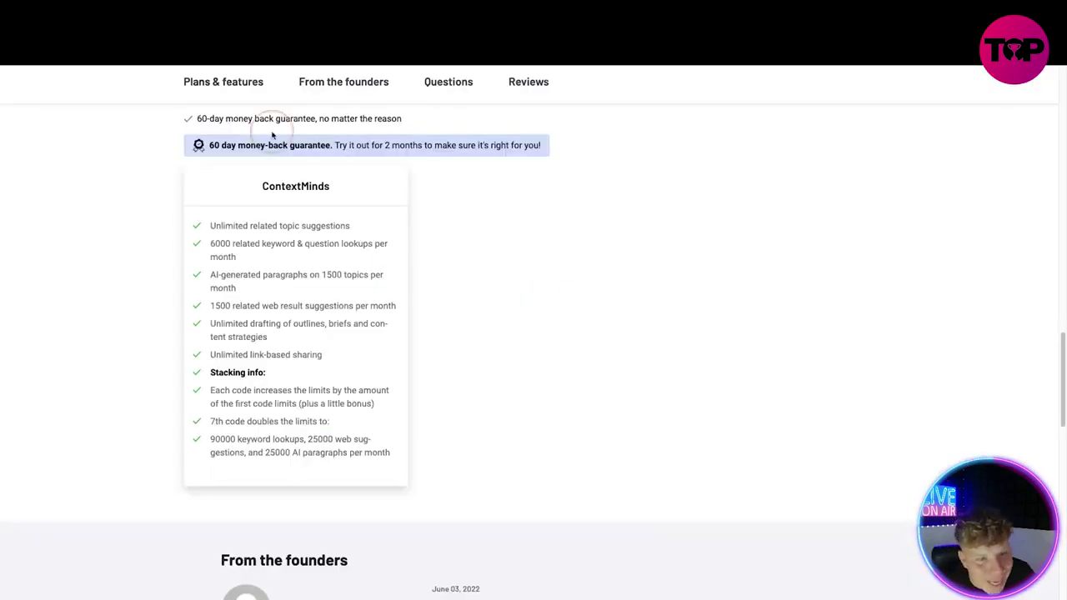
{"action": "scroll", "coordinate": [350, 242], "scroll_direction": "up", "scroll_amount": 5}
{"action": "scroll", "coordinate": [350, 244], "scroll_direction": "up", "scroll_amount": 15}
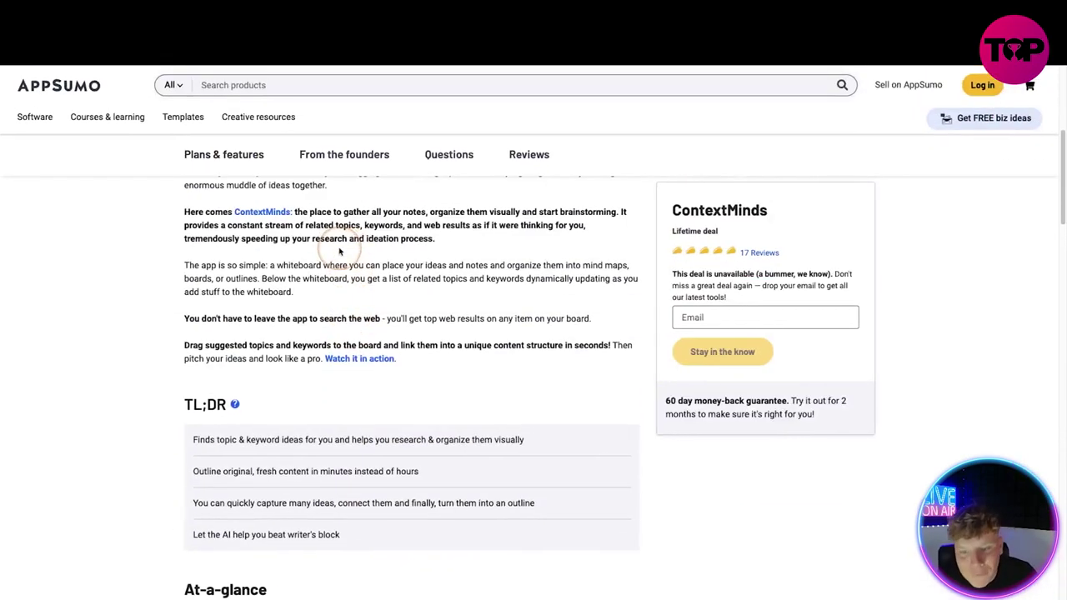
{"action": "scroll", "coordinate": [355, 248], "scroll_direction": "down", "scroll_amount": 10}
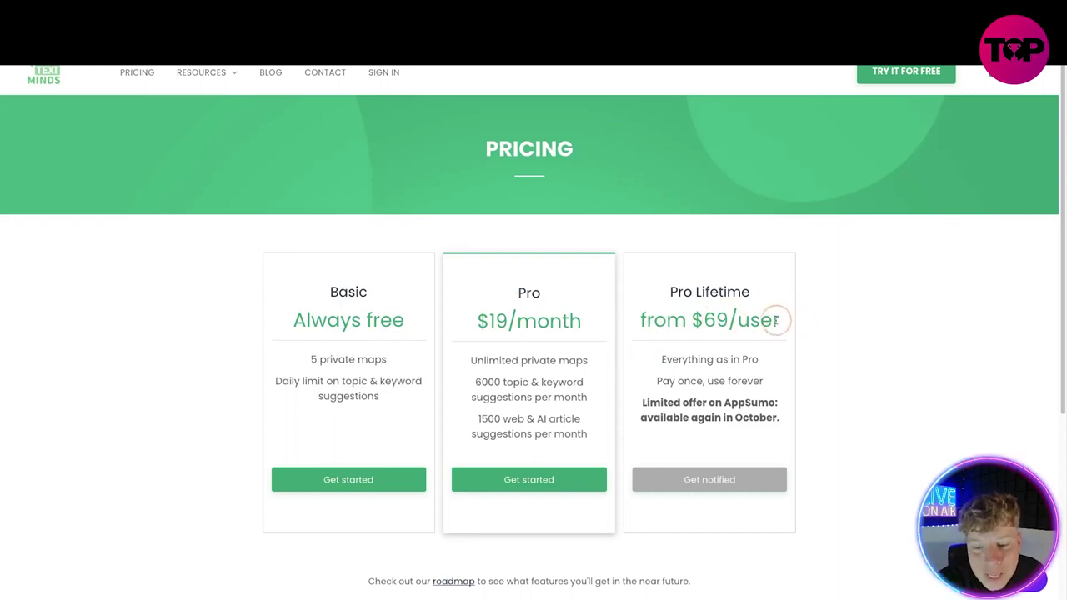
Highlight the Pro Lifetime 'from $69/user' price, then clear the selection
{"action": "left_click_drag", "start_coordinate": [780, 320], "coordinate": [642, 324]}
{"action": "left_click", "coordinate": [657, 412]}
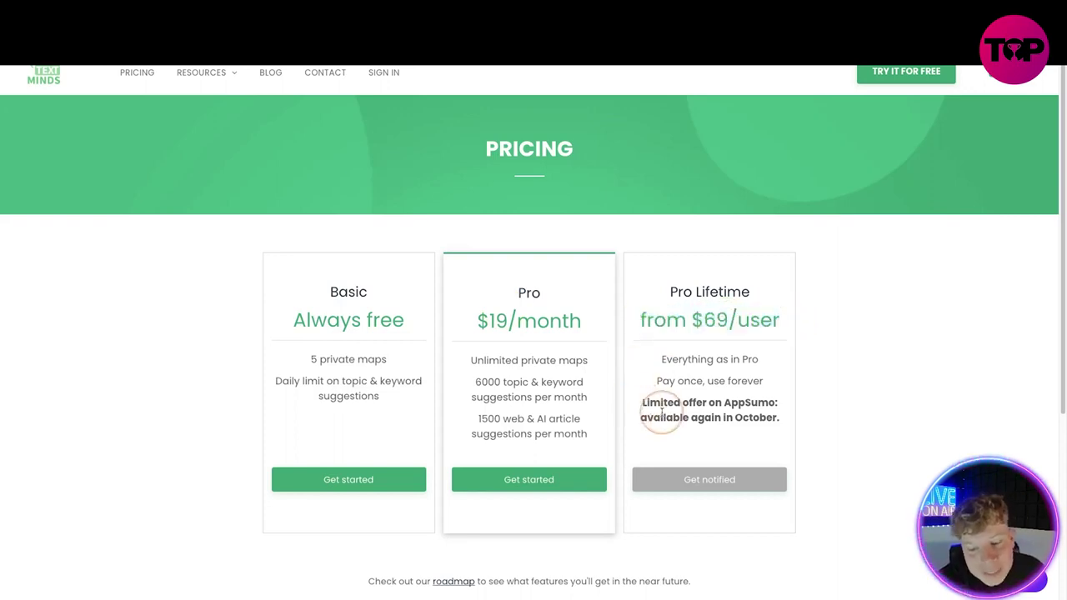